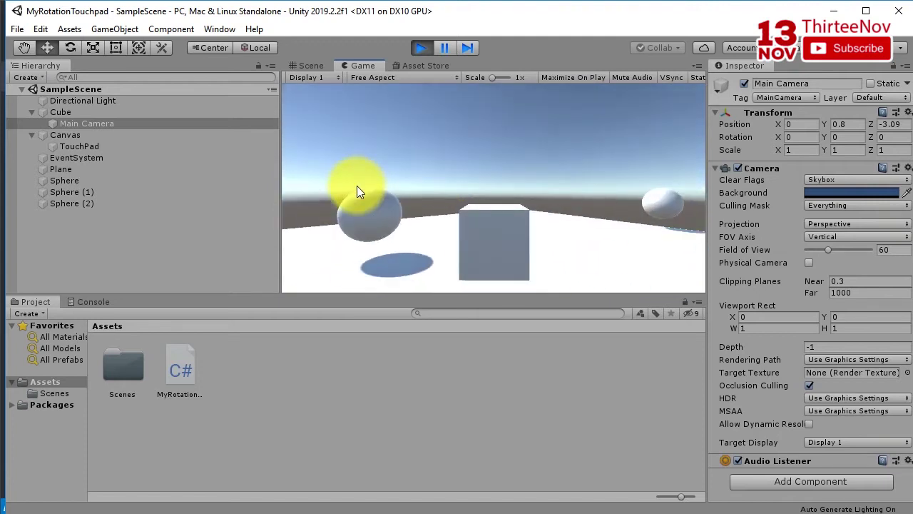
Preview the finished touchpad camera rotation, then open the empty project's SampleScene
mouse_move(473, 184)
mouse_down()
mouse_move(401, 191)
mouse_move(598, 194)
mouse_move(417, 191)
mouse_move(340, 203)
mouse_move(587, 204)
mouse_move(673, 224)
mouse_move(412, 221)
mouse_move(640, 220)
mouse_move(452, 214)
mouse_move(623, 204)
mouse_move(428, 209)
mouse_move(652, 211)
mouse_move(650, 221)
mouse_move(414, 231)
mouse_move(679, 214)
mouse_move(338, 243)
mouse_move(591, 210)
mouse_move(415, 205)
mouse_move(608, 208)
mouse_move(478, 208)
mouse_move(500, 229)
mouse_move(642, 207)
mouse_move(396, 216)
mouse_move(612, 216)
mouse_move(495, 223)
mouse_move(494, 216)
mouse_up()
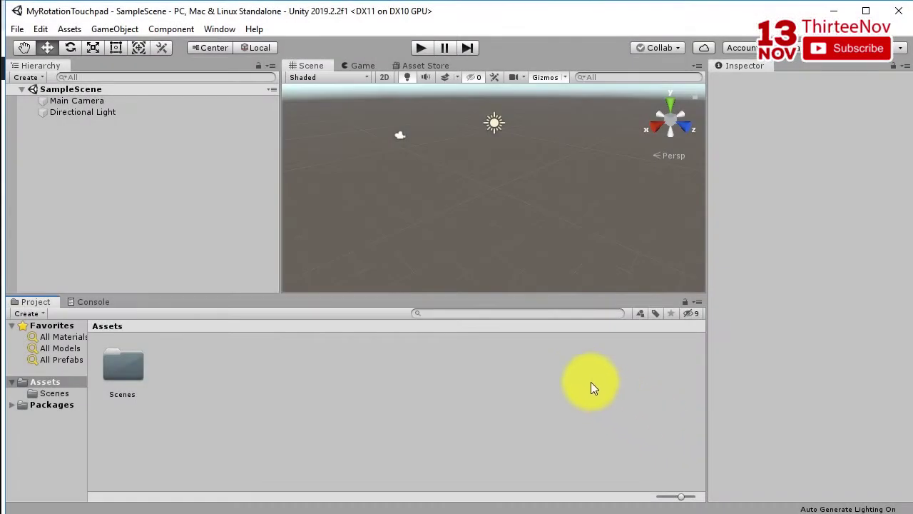
click(571, 370)
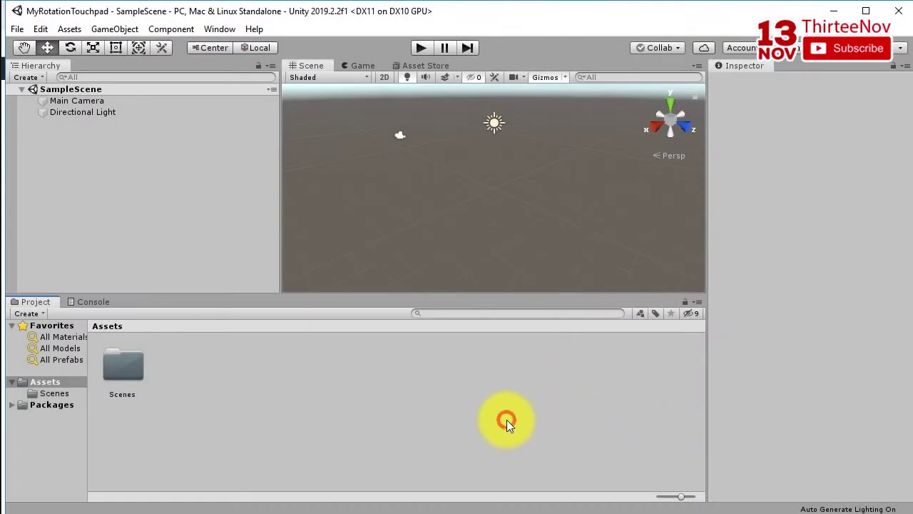
click(581, 430)
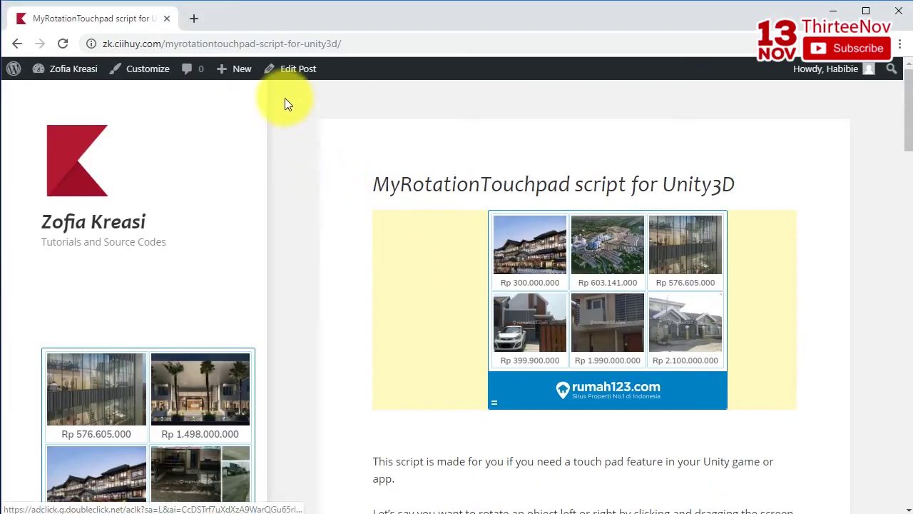
Select and copy the Zofia Kreasi tutorial page's web address
click(294, 44)
click(273, 44)
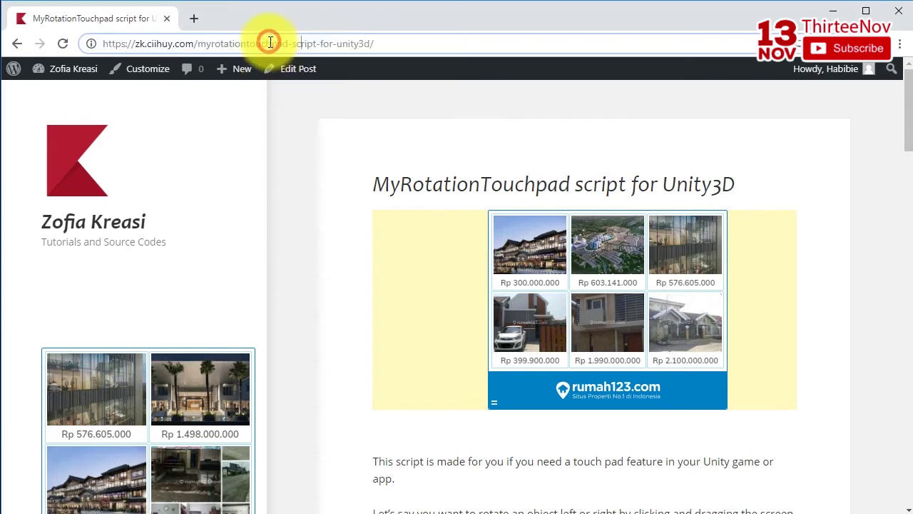
key(ctrl+a)
click(290, 146)
click(328, 43)
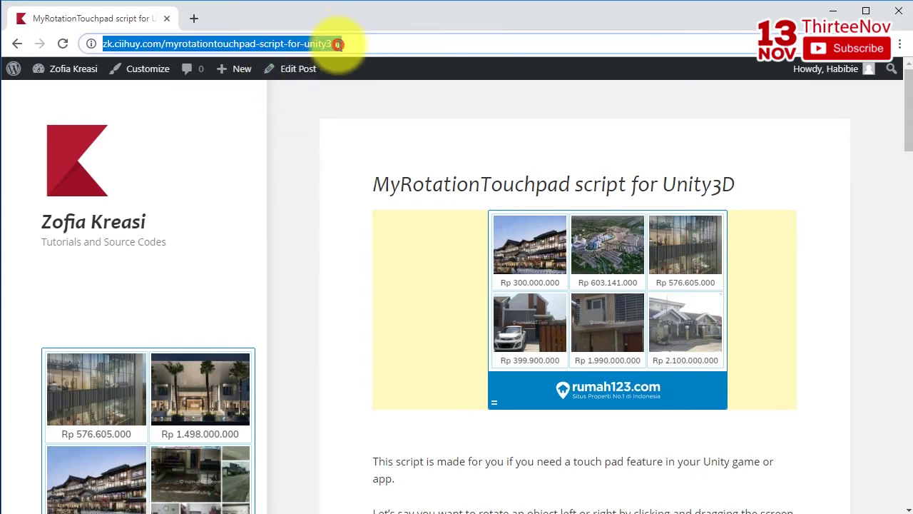
Scroll the article down to the MyRotationTouchpad script code block
click(296, 166)
scroll(296, 166, down, 1)
scroll(380, 216, down, 2)
scroll(447, 256, down, 2)
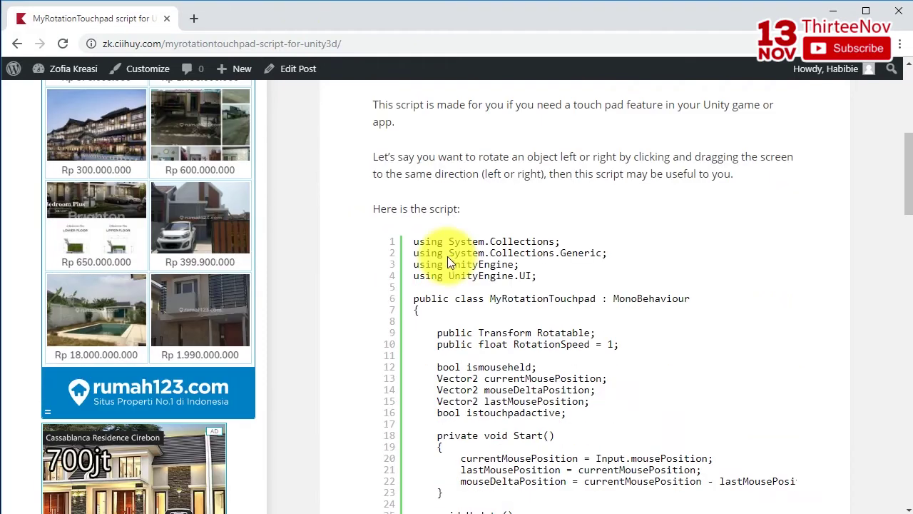
scroll(447, 256, up, 1)
scroll(447, 250, down, 2)
drag(428, 173, 592, 329)
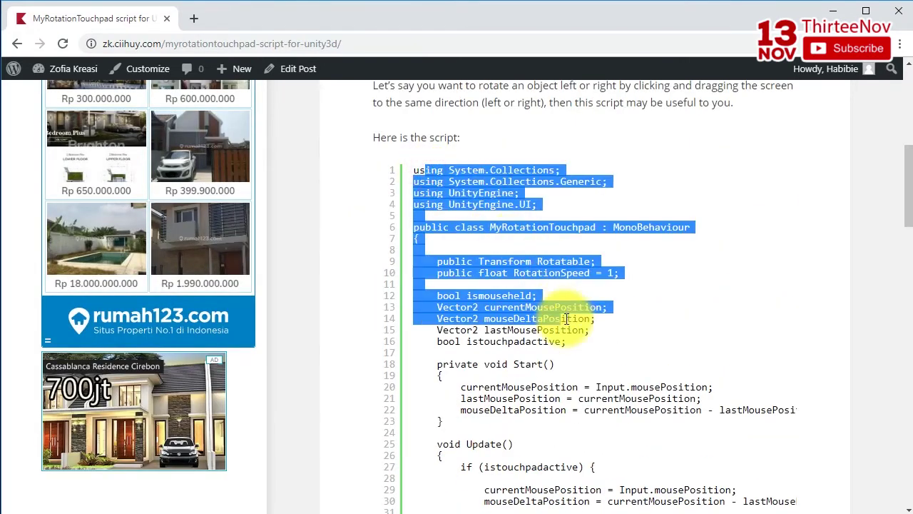
click(581, 336)
scroll(577, 326, down, 5)
scroll(597, 298, up, 2)
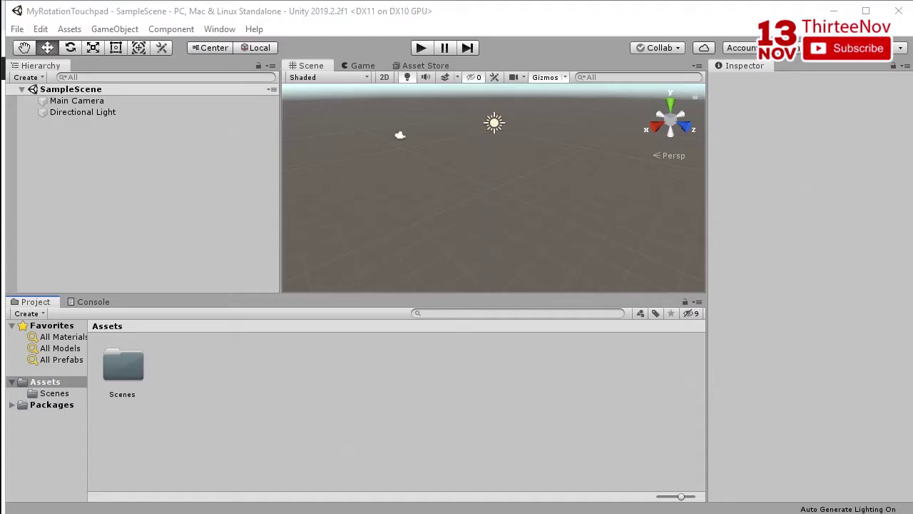
Add a Cube from the Hierarchy's 3D Object menu, then bring up the creation menu again
click(200, 202)
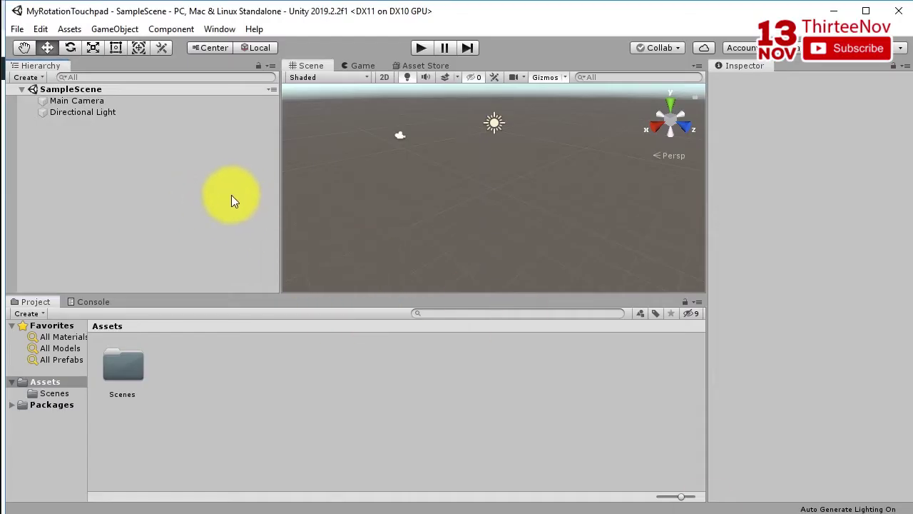
right_click(168, 171)
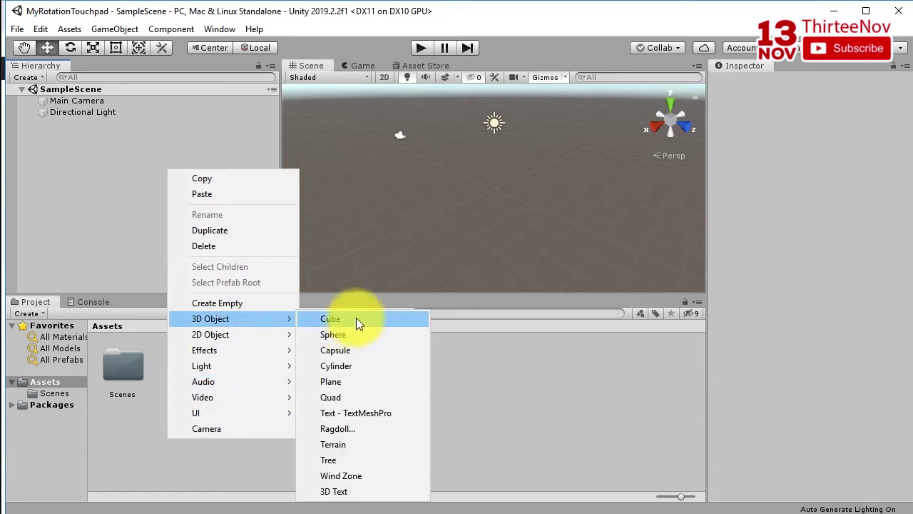
click(355, 317)
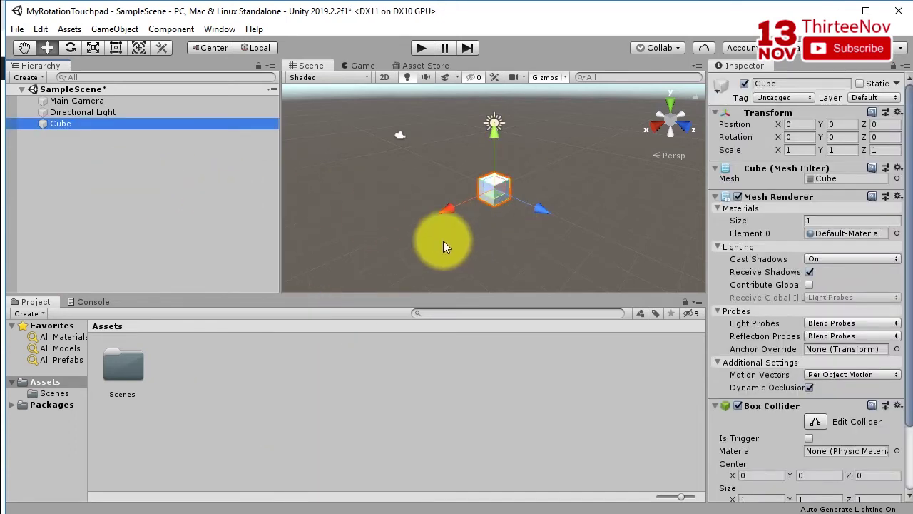
mouse_move(443, 240)
alt+mouse_down()
mouse_move(532, 244)
mouse_move(518, 226)
mouse_move(475, 245)
mouse_move(661, 179)
mouse_move(584, 183)
alt+mouse_up()
right_click(116, 179)
mouse_move(144, 423)
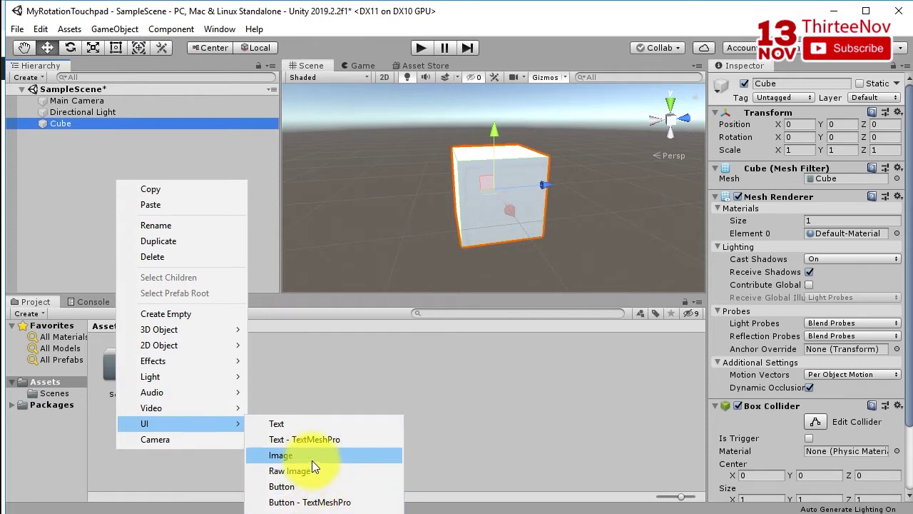
Add a UI Image on a new Canvas and bring it into view
click(311, 460)
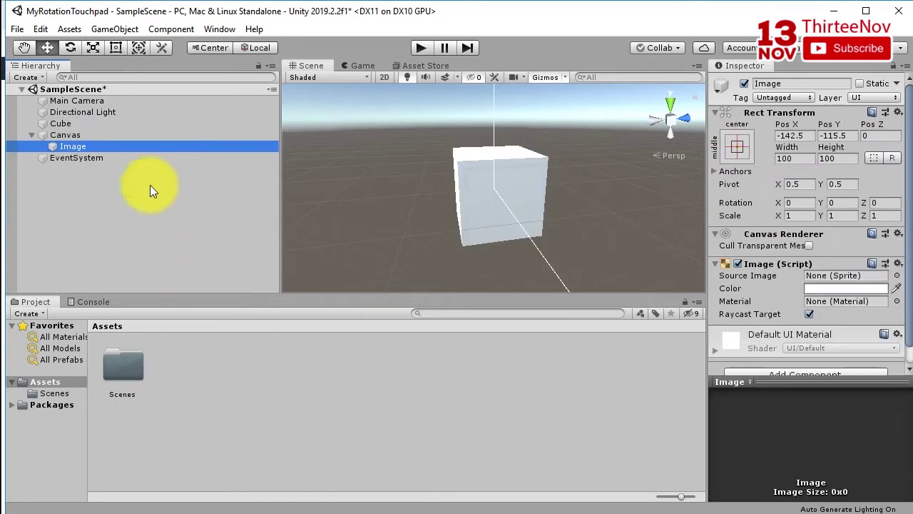
click(117, 209)
click(73, 145)
click(106, 218)
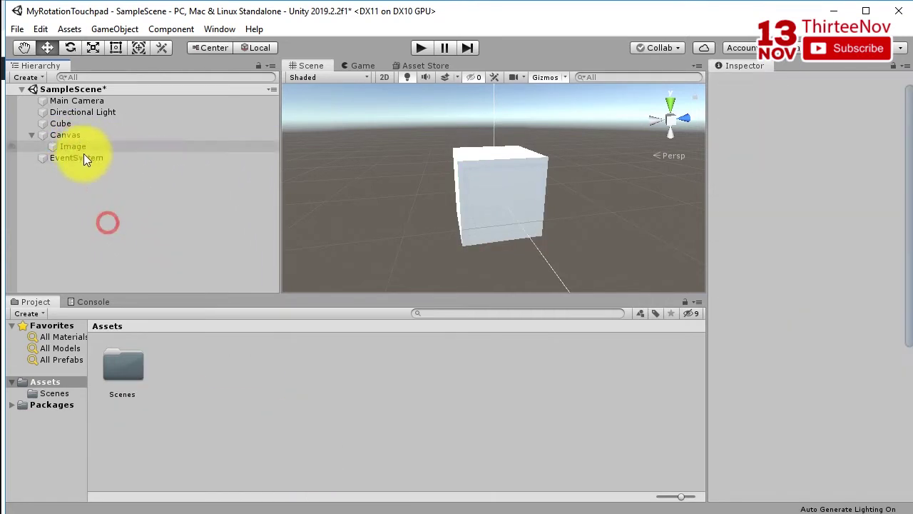
click(71, 135)
mouse_move(404, 180)
right_down()
mouse_move(495, 210)
mouse_move(363, 210)
mouse_move(583, 240)
mouse_move(499, 224)
right_up()
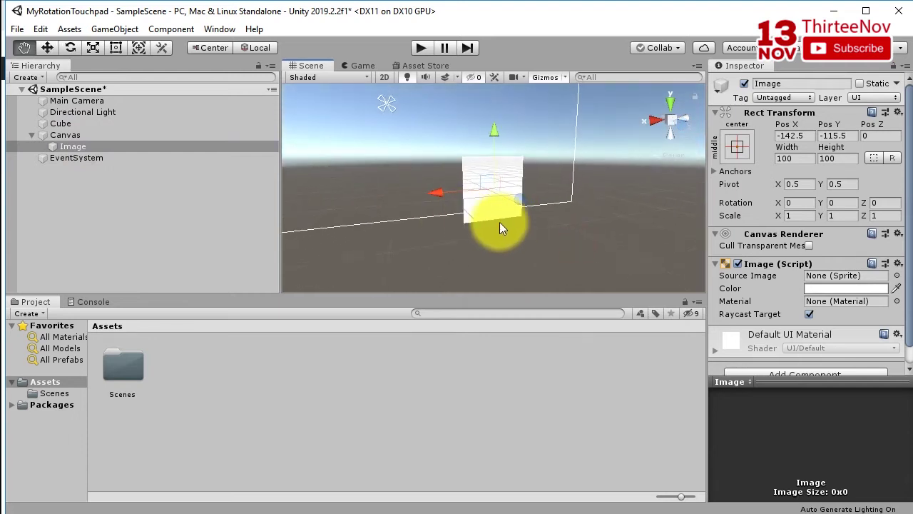
scroll(508, 222, down, 2)
scroll(525, 218, down, 2)
middle_drag(525, 218, 524, 234)
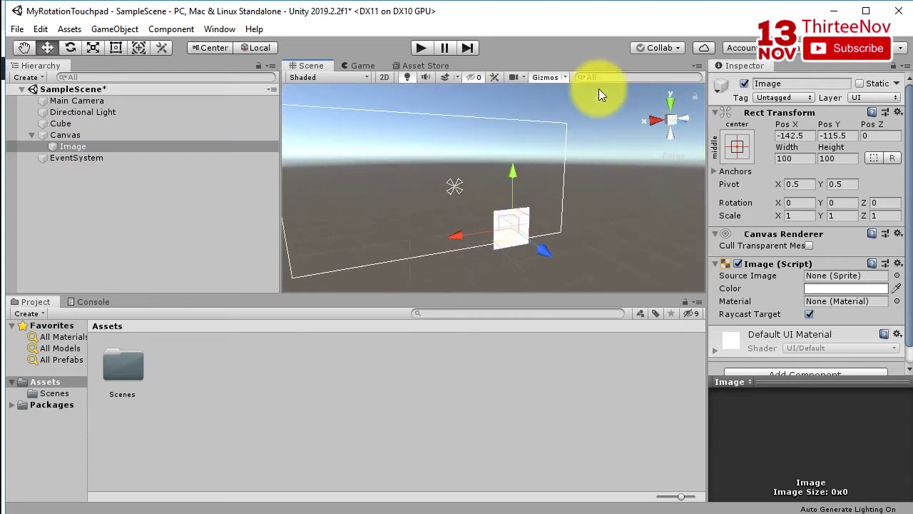
Switch the scene to 2D and set the Image anchors to stretch-stretch
click(384, 79)
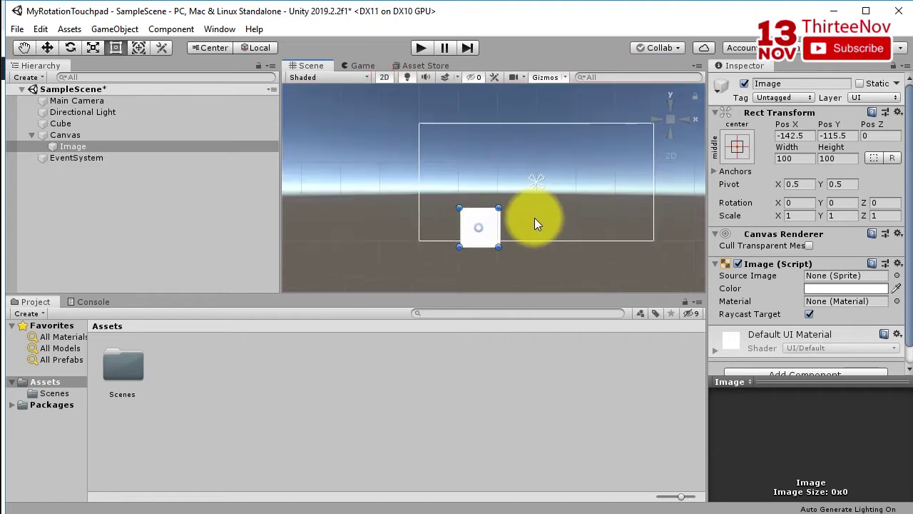
click(737, 147)
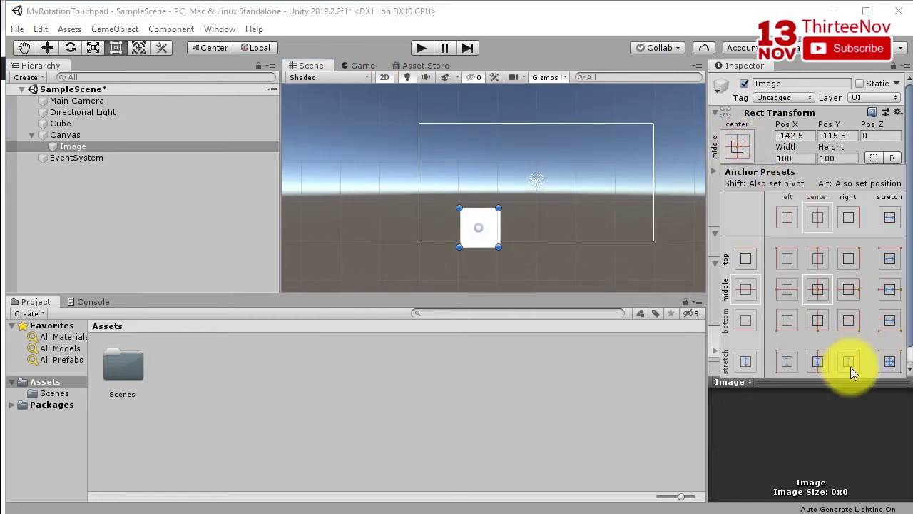
alt+click(890, 361)
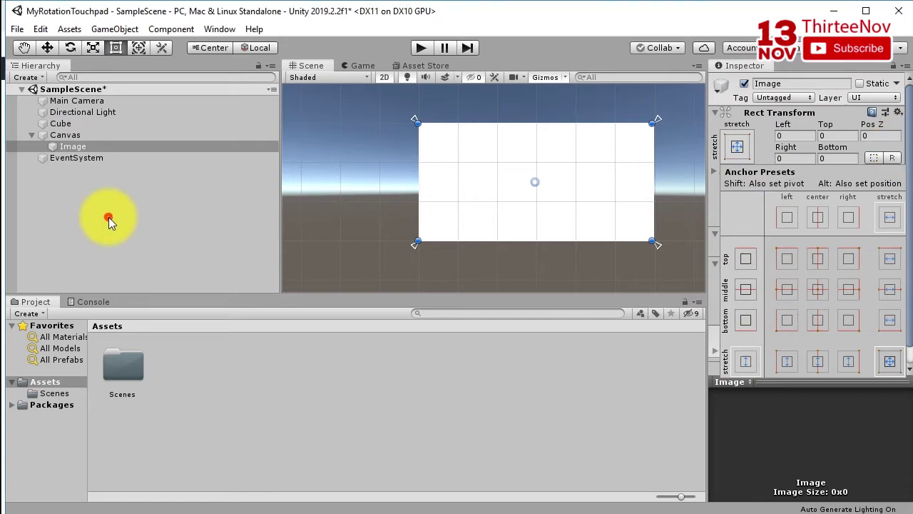
click(88, 145)
Set the Image colour alpha to 0 and save the scene
scroll(820, 282, down, 1)
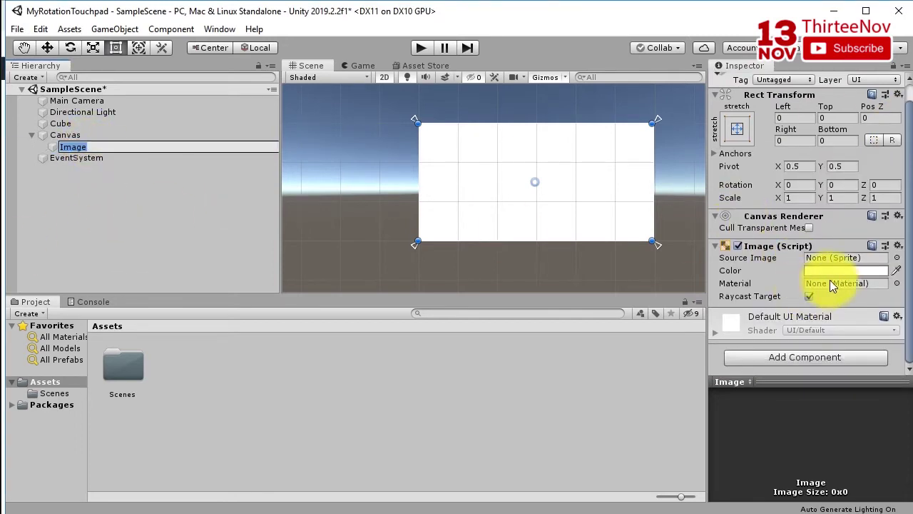
click(838, 271)
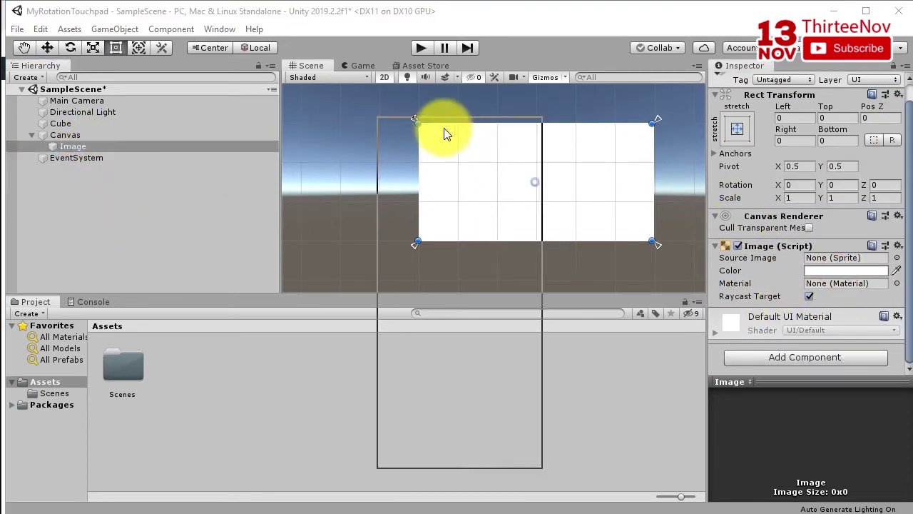
drag(475, 360, 385, 359)
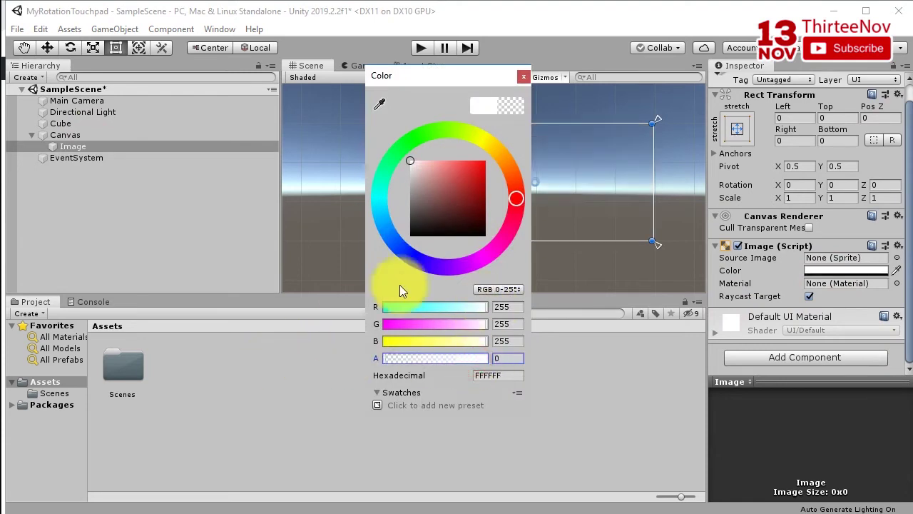
click(523, 76)
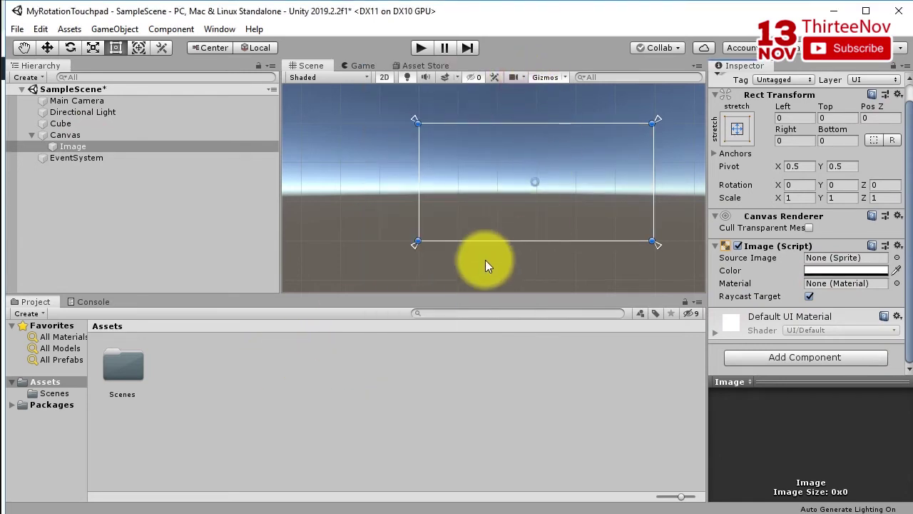
click(150, 200)
key(ctrl+s)
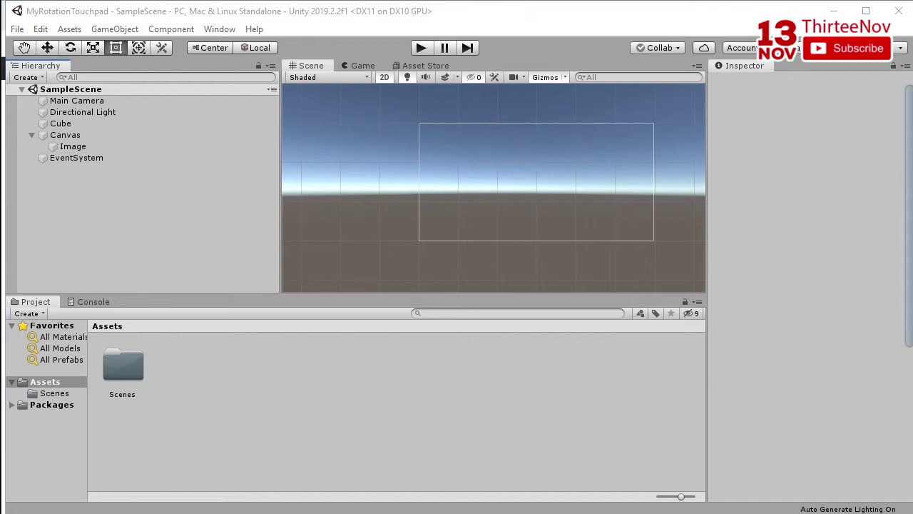
Highlight the class name MyRotationTouchpad on line 6 of the tutorial script
scroll(542, 303, up, 5)
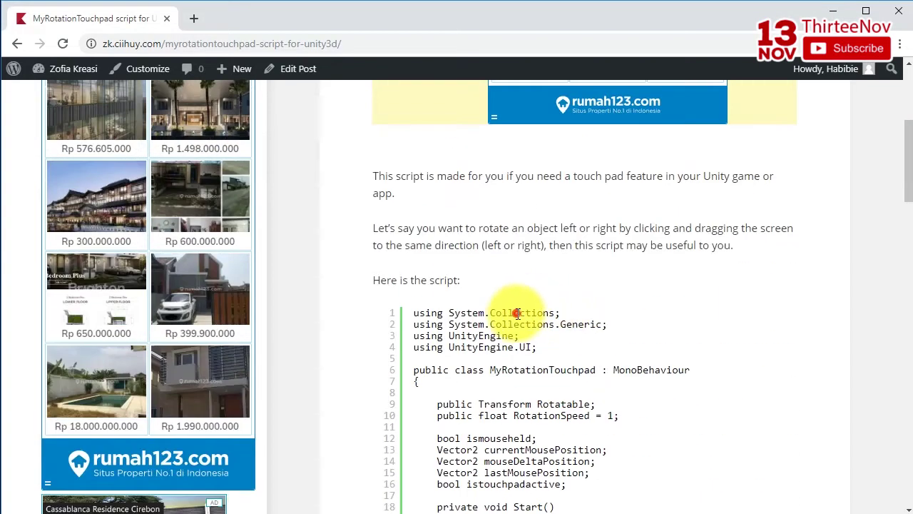
double_click(507, 370)
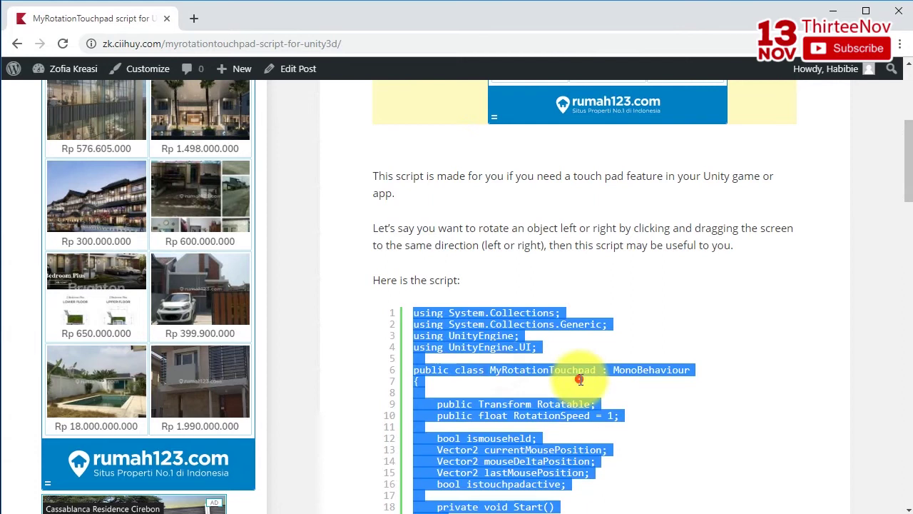
click(550, 365)
drag(492, 369, 596, 369)
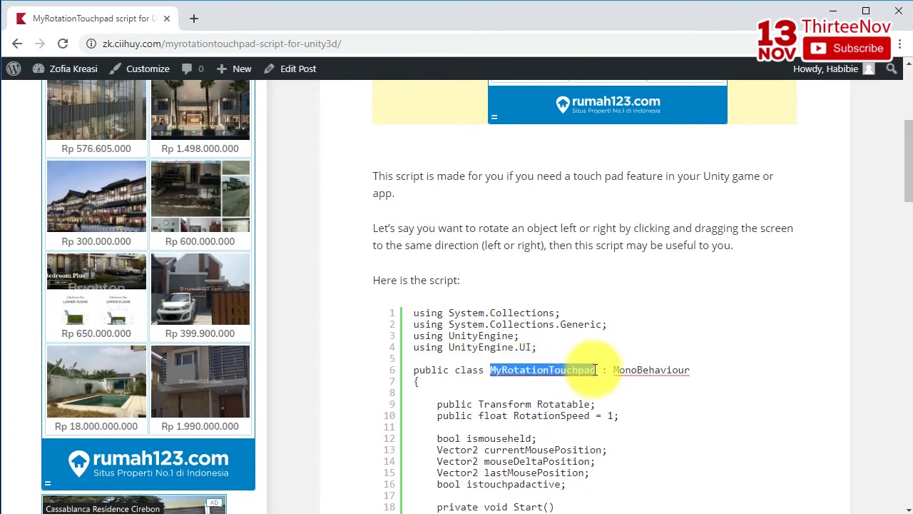
click(506, 369)
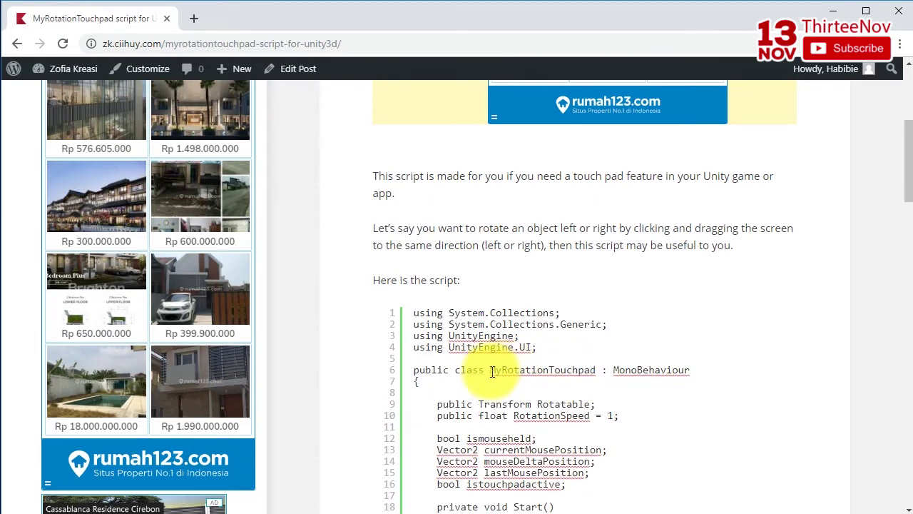
drag(492, 370, 597, 368)
drag(492, 370, 593, 371)
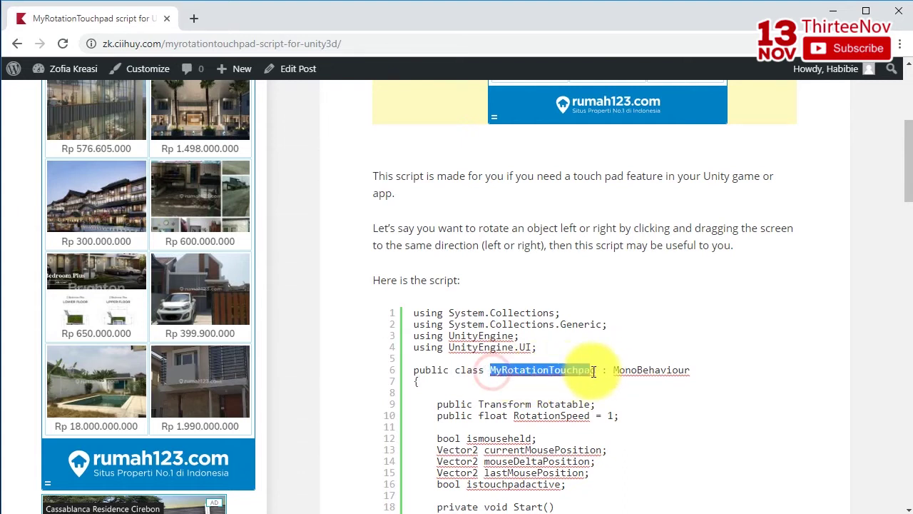
double_click(494, 371)
key(ctrl+c)
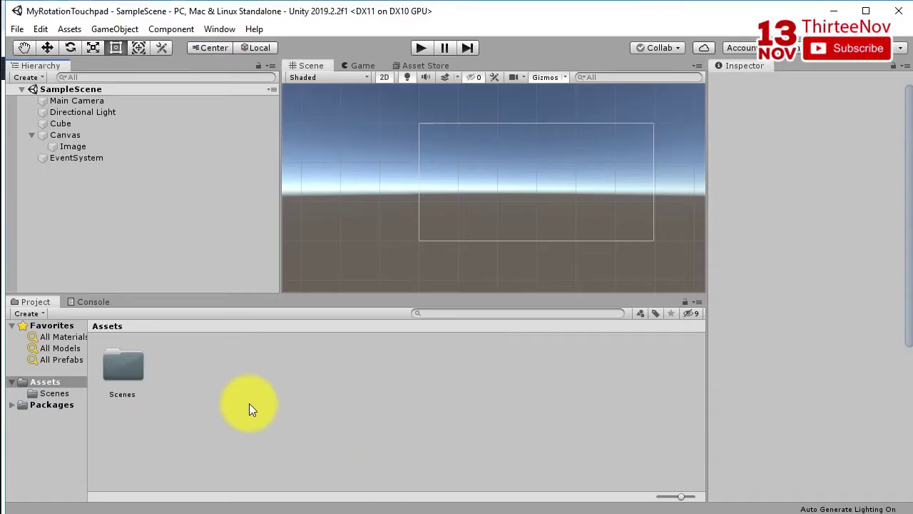
Create a C# script in Assets, pasting MyRotationTouchpad as its name
right_click(249, 403)
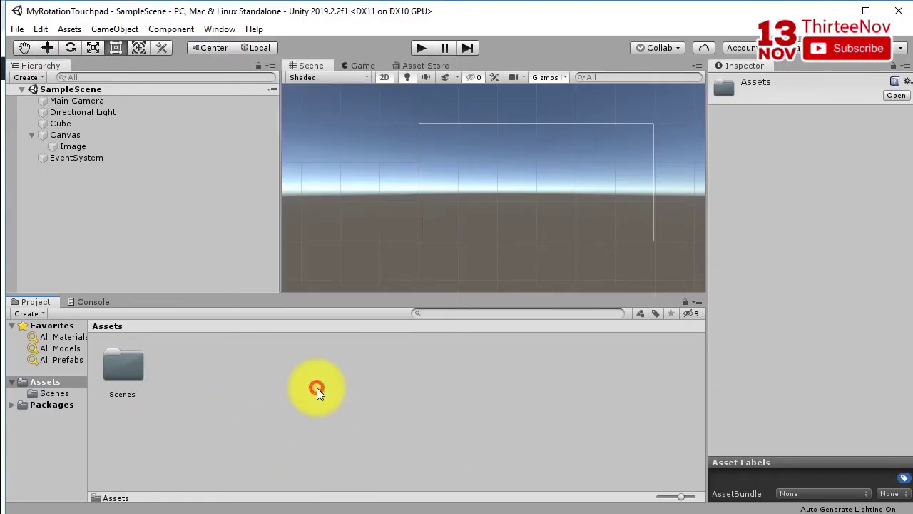
click(317, 387)
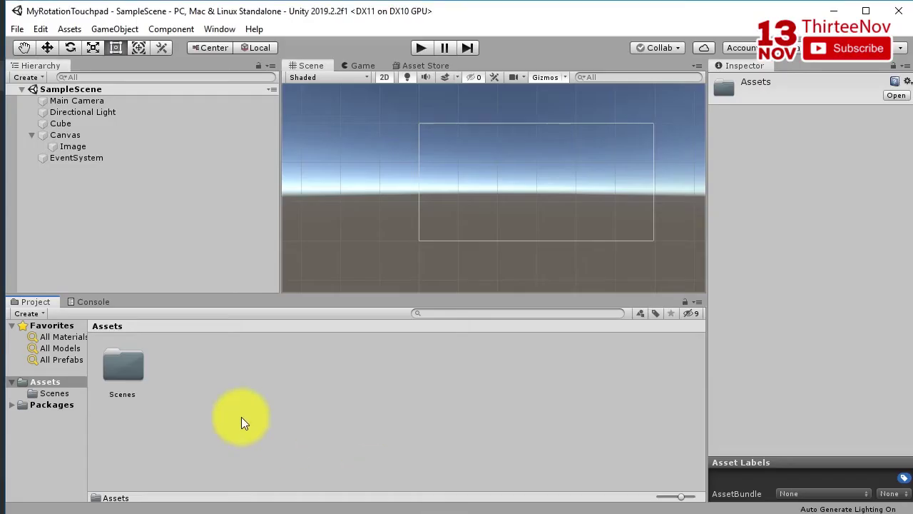
right_click(156, 361)
mouse_move(259, 369)
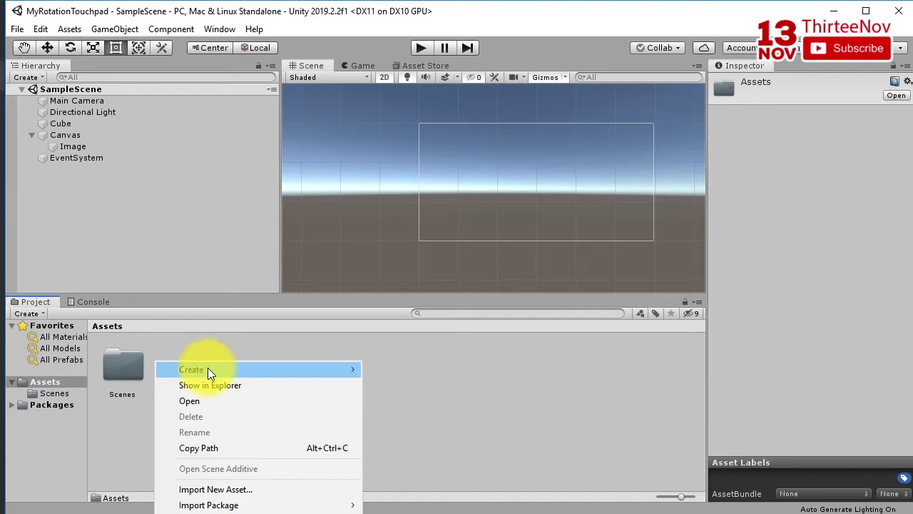
click(400, 221)
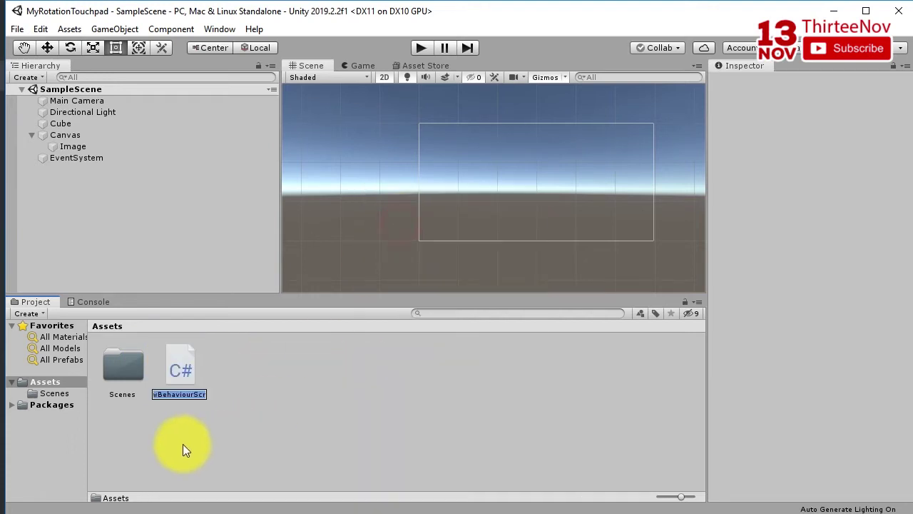
right_click(178, 398)
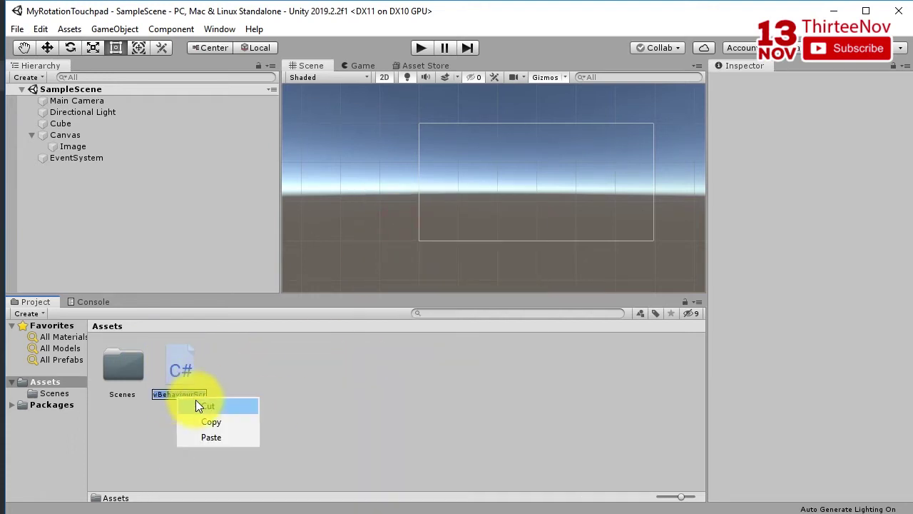
click(212, 434)
key(Return)
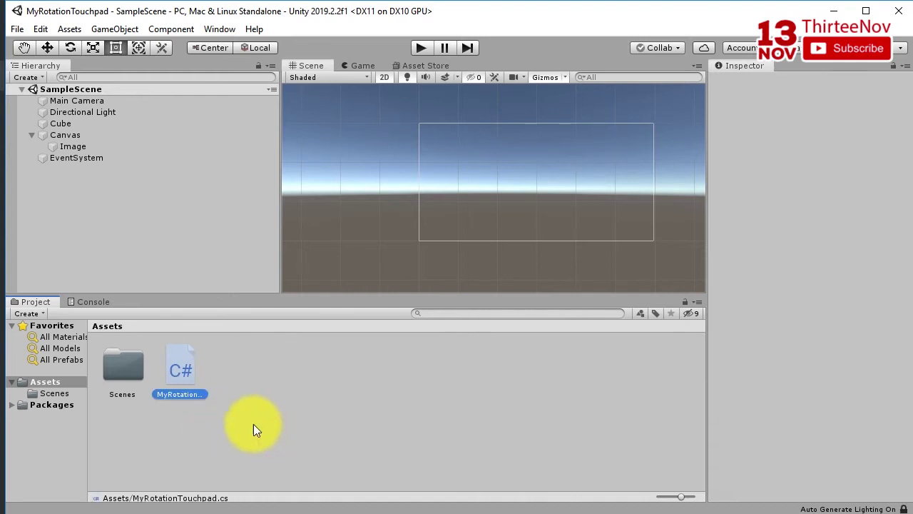
Check the MyRotationTouchpad script's name and reselect it to view its code
click(213, 404)
click(183, 392)
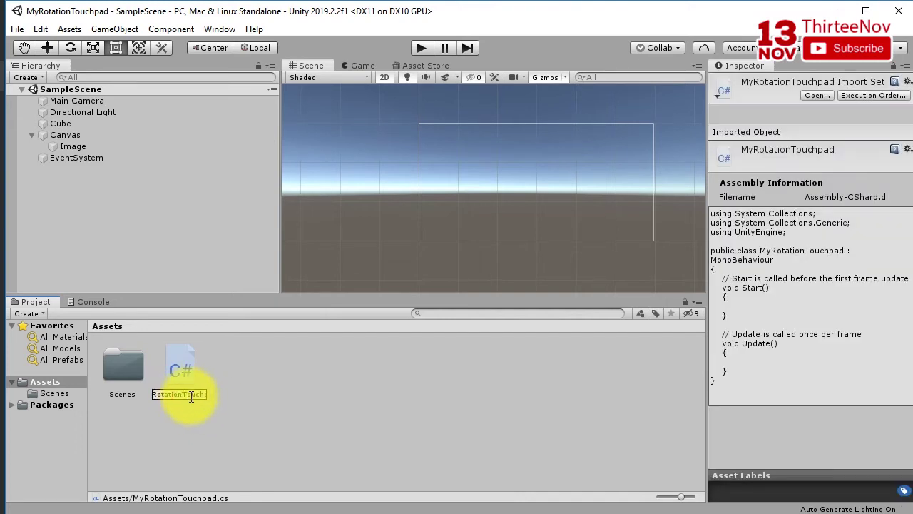
drag(184, 394, 201, 397)
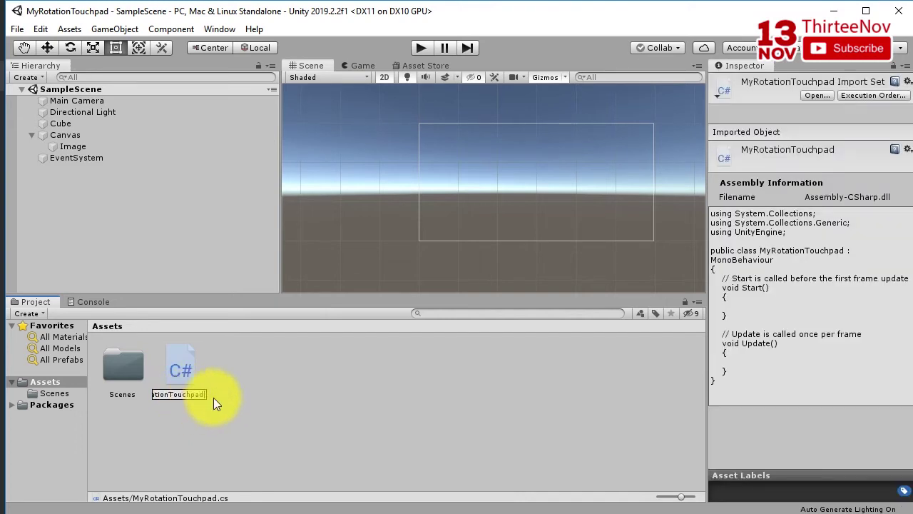
click(307, 427)
click(179, 360)
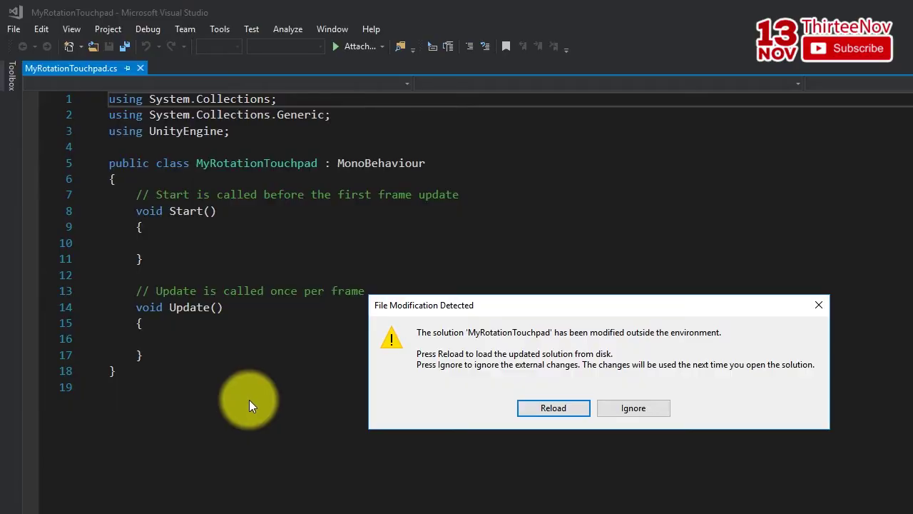
Reload the externally modified solution and click into the MyRotationTouchpad script
click(581, 415)
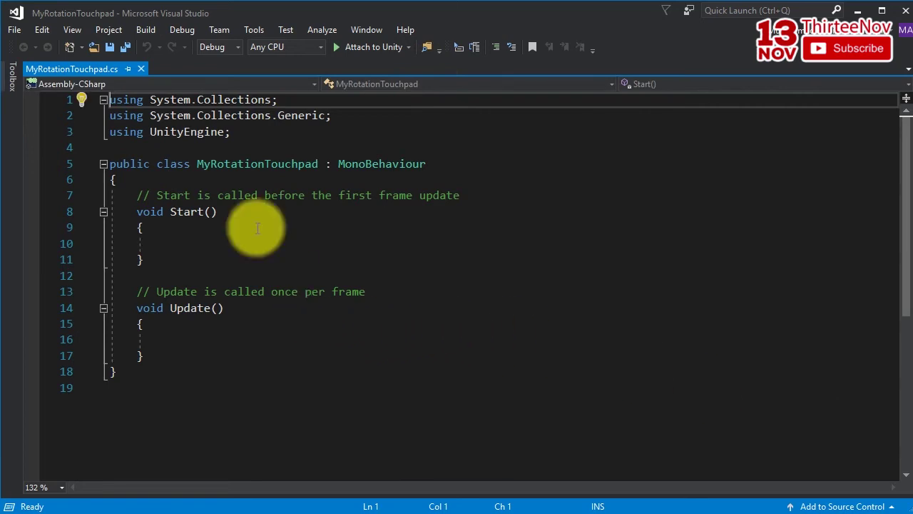
double_click(268, 165)
click(440, 323)
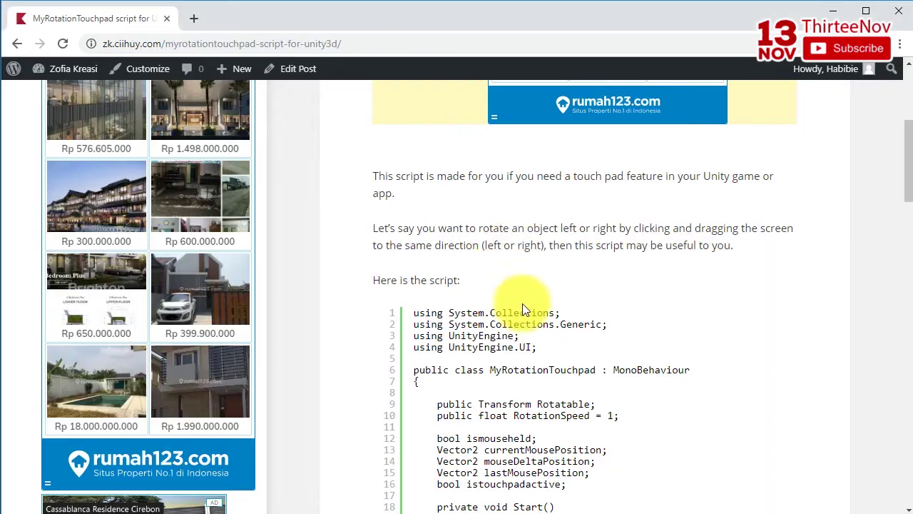
Paste the tutorial's touchpad rotation script over the template code, save, and return to Unity
scroll(509, 271, down, 1)
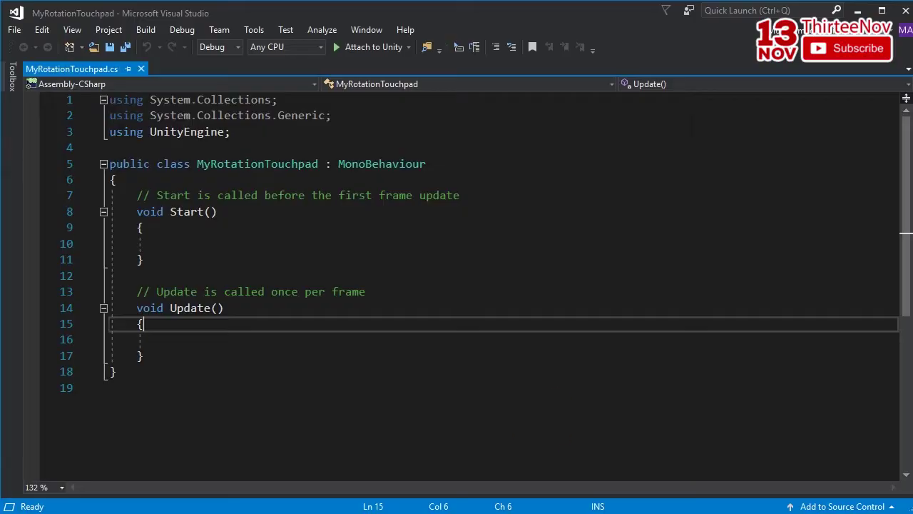
click(376, 292)
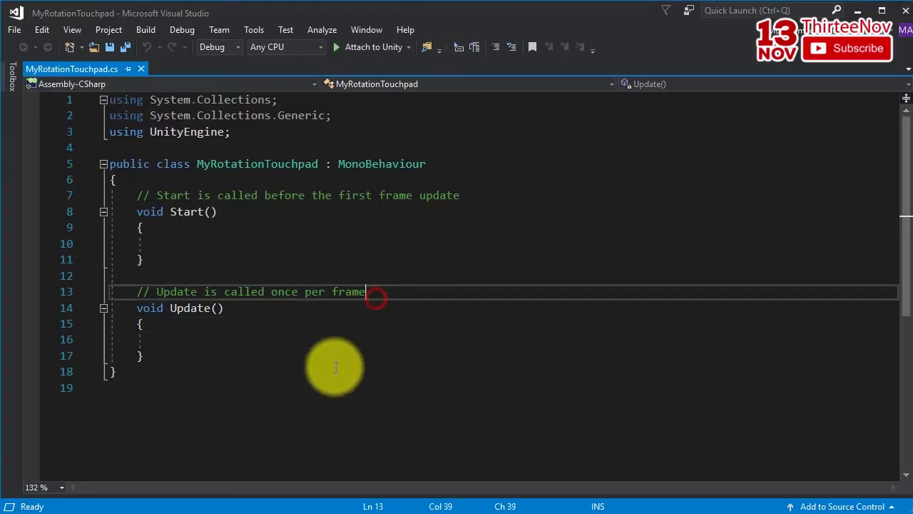
drag(214, 428, 15, 100)
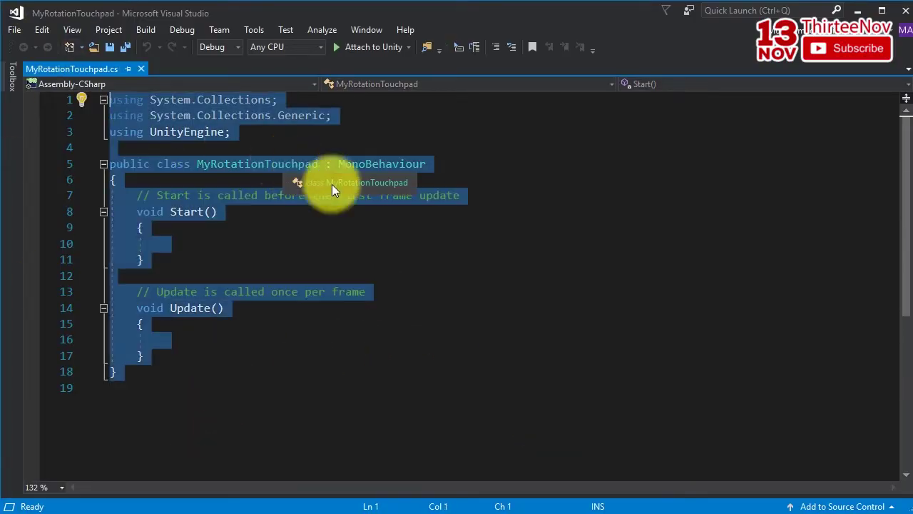
right_click(281, 164)
click(236, 158)
click(309, 378)
key(ctrl+a)
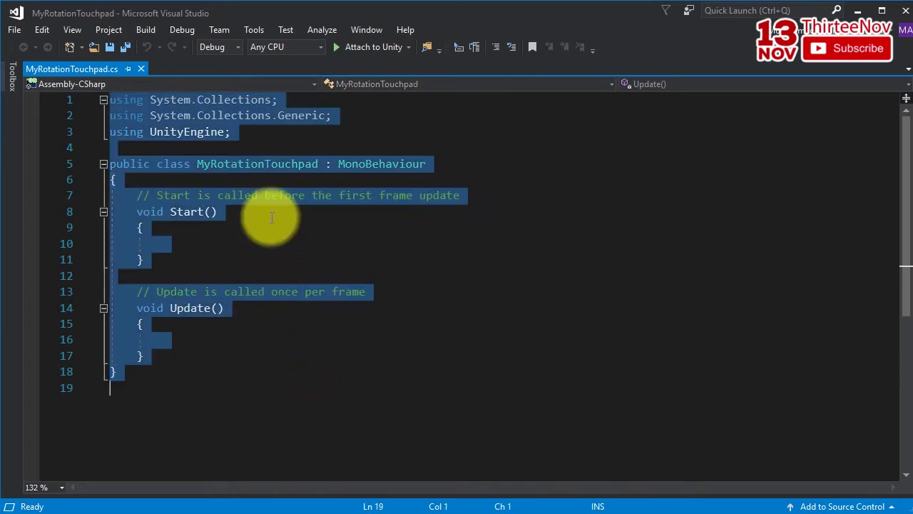
right_click(271, 218)
click(323, 457)
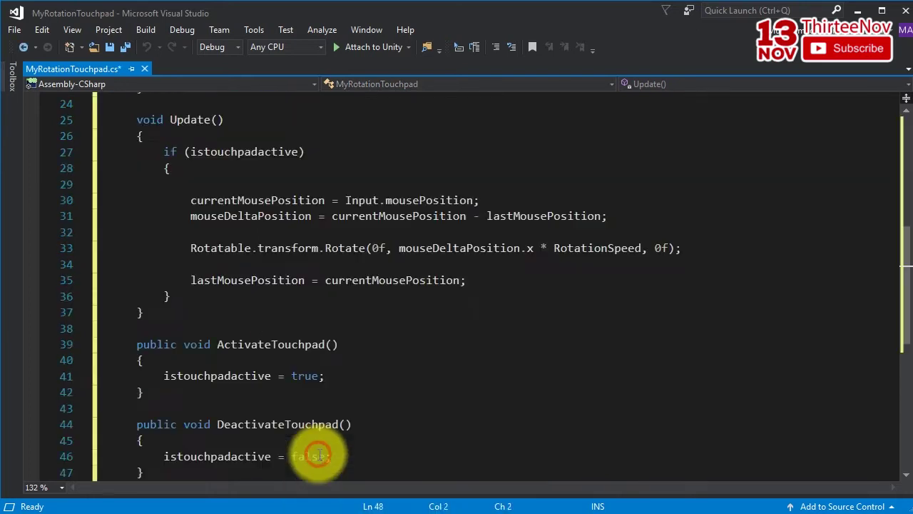
key(ctrl+s)
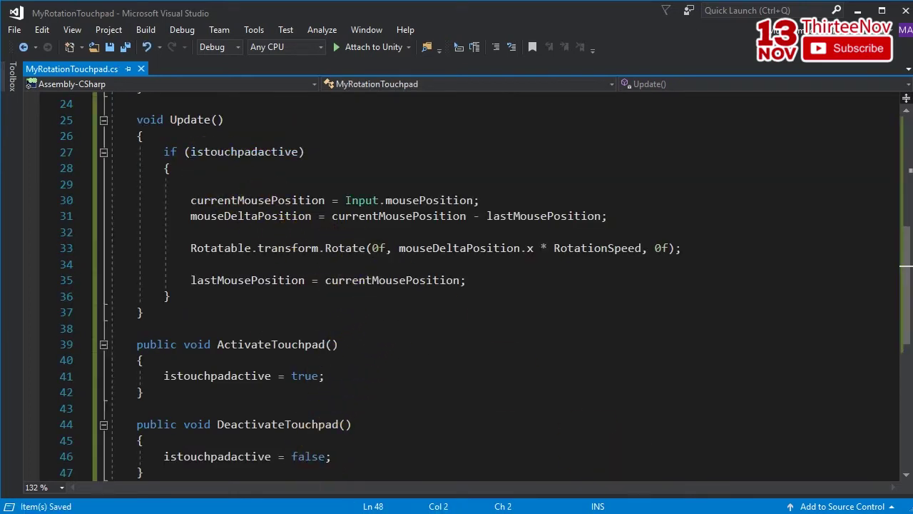
key(alt+Tab)
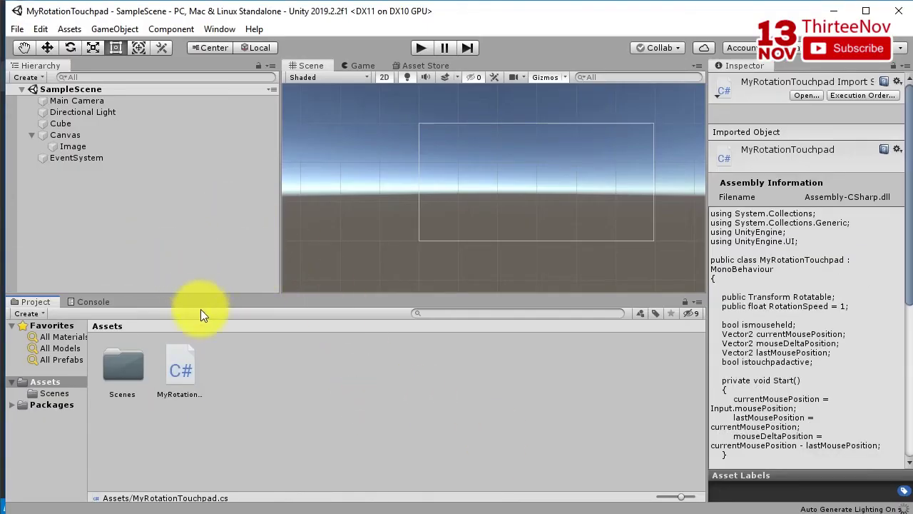
Select the MyRotationTouchpad script and turn off the Scene view's 2D mode
click(306, 383)
click(187, 363)
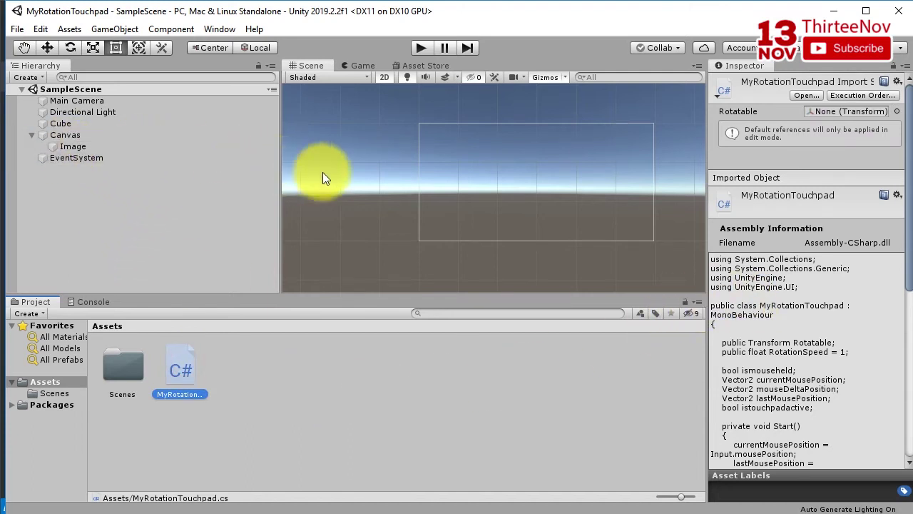
click(383, 76)
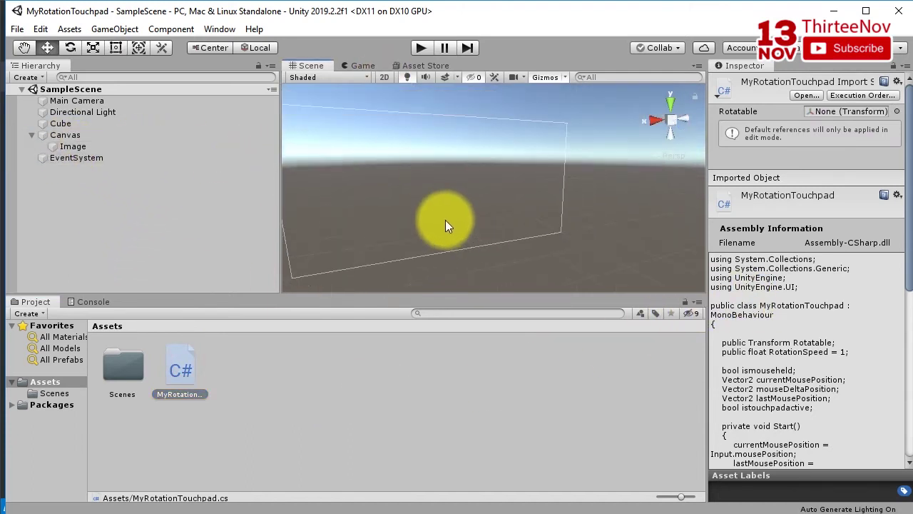
Select the Cube, frame it with F and orbit around it
click(69, 125)
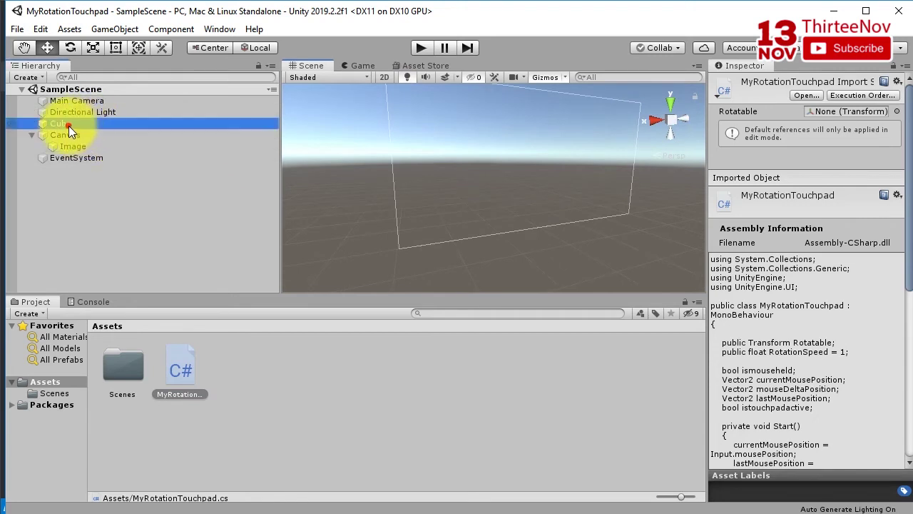
click(622, 234)
key(f)
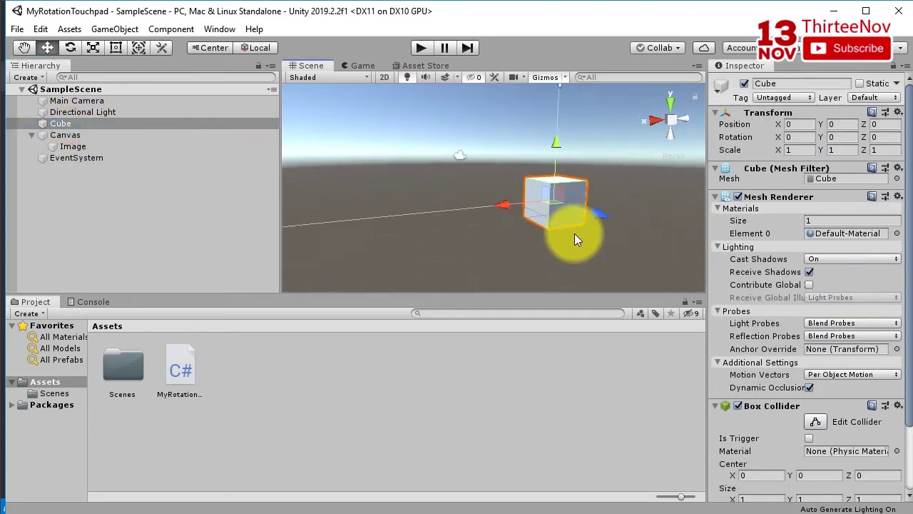
mouse_move(575, 236)
alt+mouse_down()
mouse_move(506, 216)
mouse_move(570, 193)
mouse_move(593, 226)
mouse_move(563, 255)
alt+mouse_up()
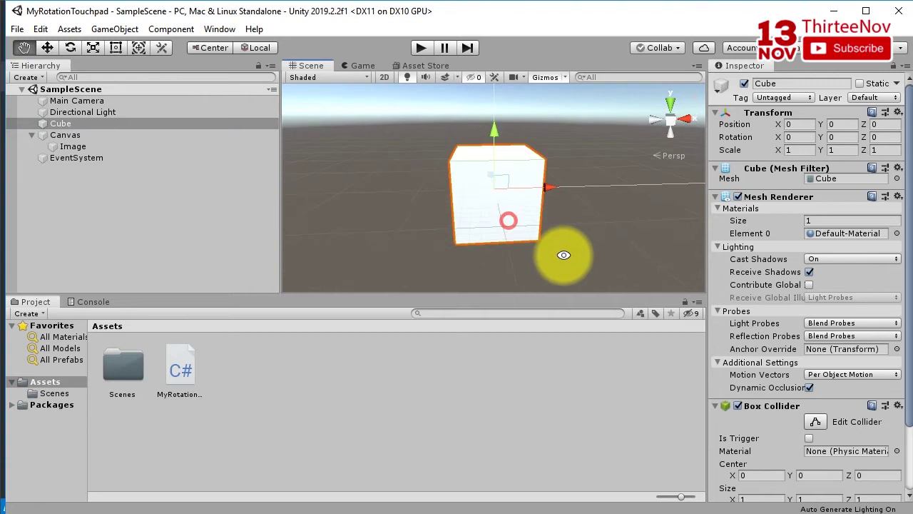
click(523, 219)
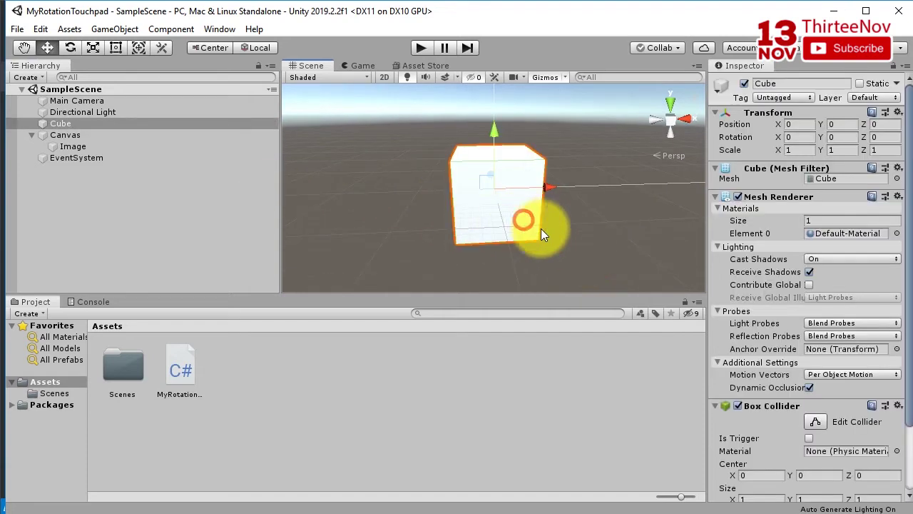
mouse_move(593, 252)
alt+mouse_down()
mouse_move(399, 208)
mouse_move(540, 229)
alt+mouse_up()
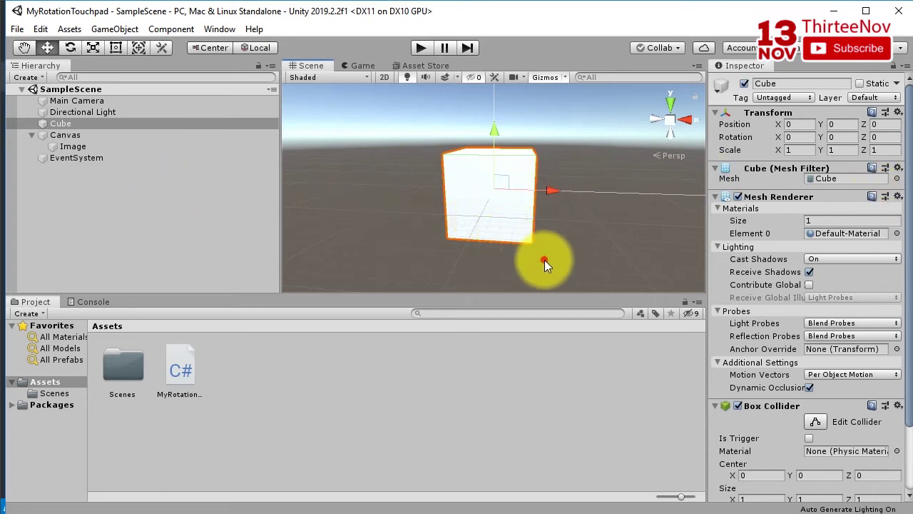
click(544, 260)
click(511, 208)
mouse_move(581, 241)
alt+mouse_down()
mouse_move(459, 240)
mouse_move(561, 214)
alt+mouse_up()
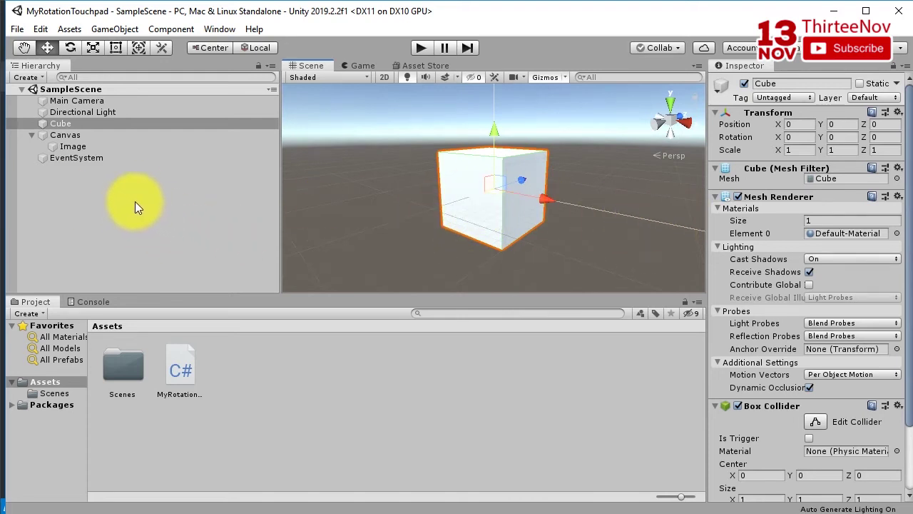
Rename the Image object to TouchPad and save the scene
click(74, 146)
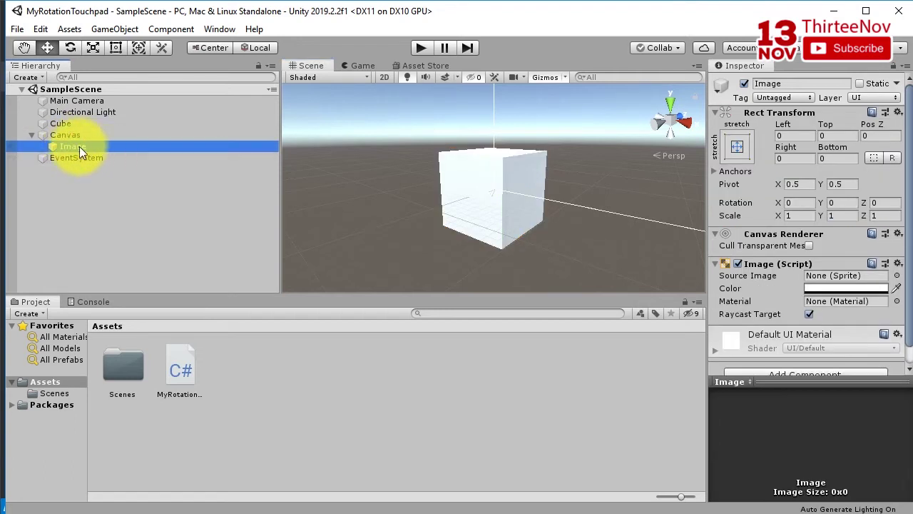
click(77, 146)
text(To)
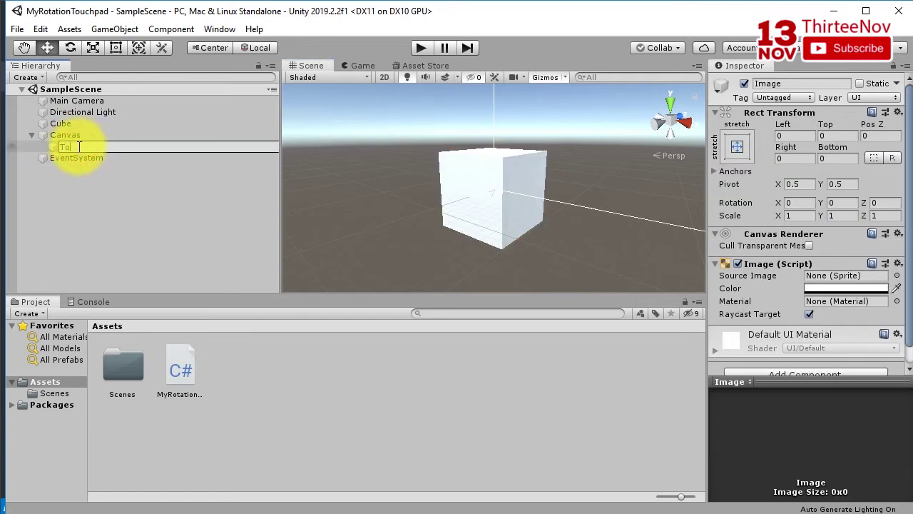
text(uchPad)
key(Return)
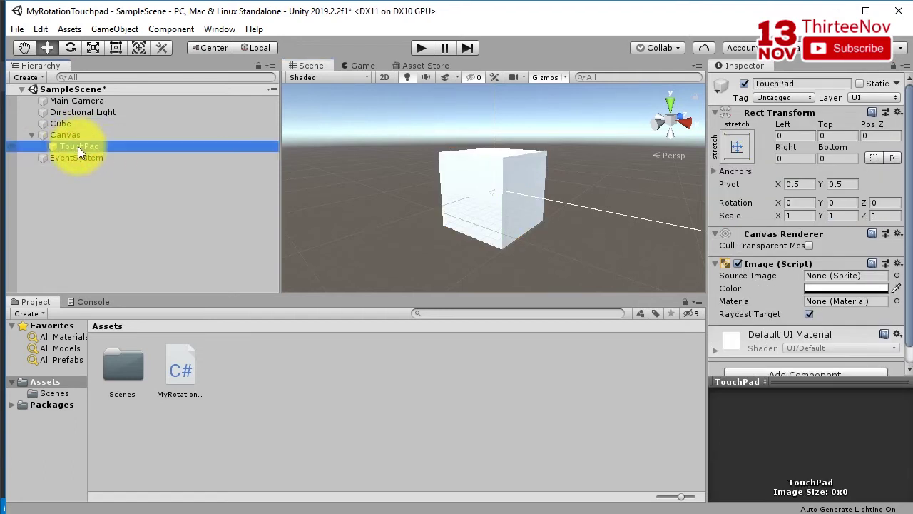
click(139, 270)
key(ctrl+s)
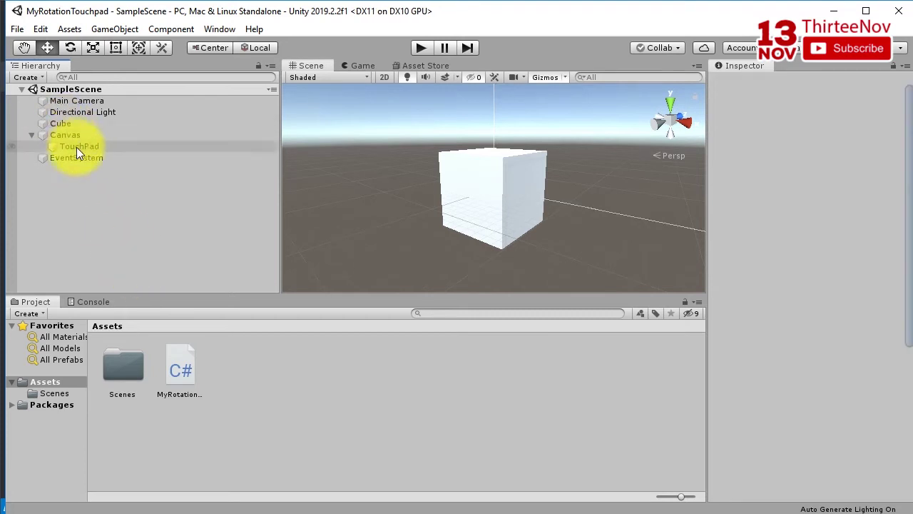
Attach the MyRotationTouchpad script to the TouchPad object
click(80, 148)
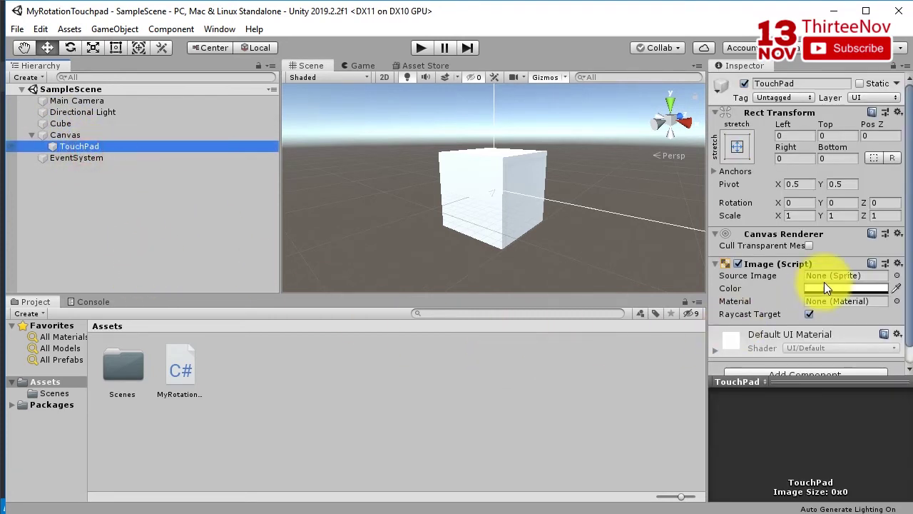
scroll(813, 296, down, 1)
drag(185, 370, 764, 343)
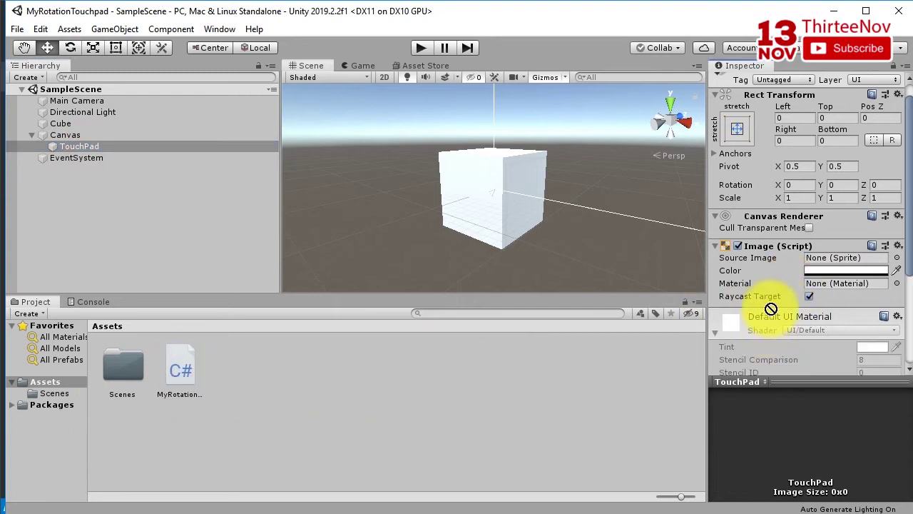
drag(763, 343, 91, 145)
scroll(784, 320, down, 5)
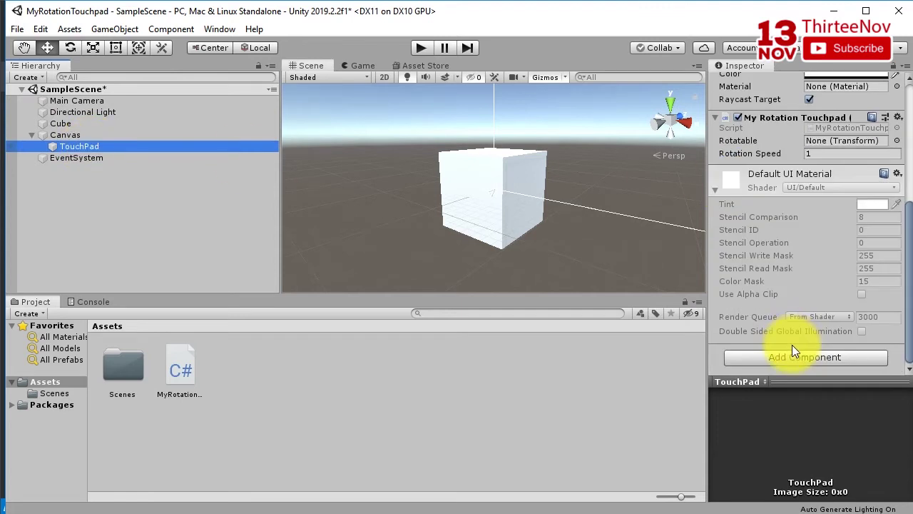
scroll(792, 345, up, 3)
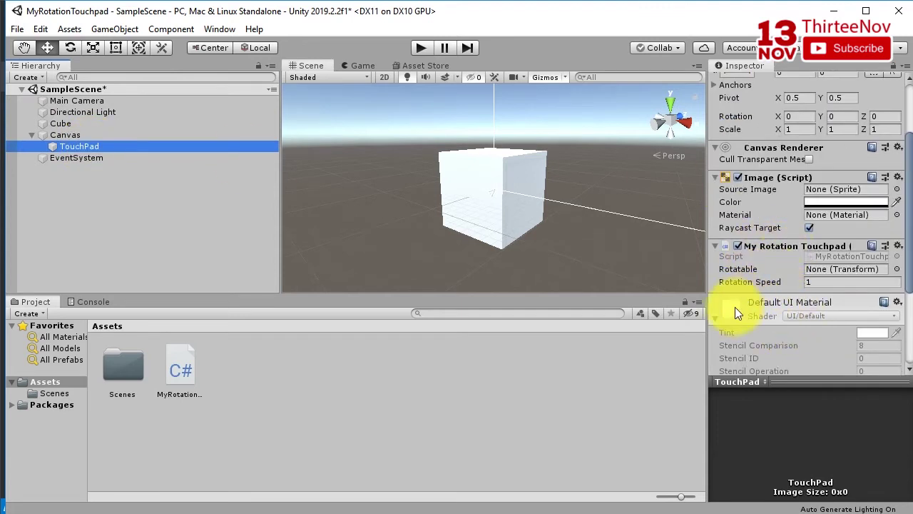
click(713, 318)
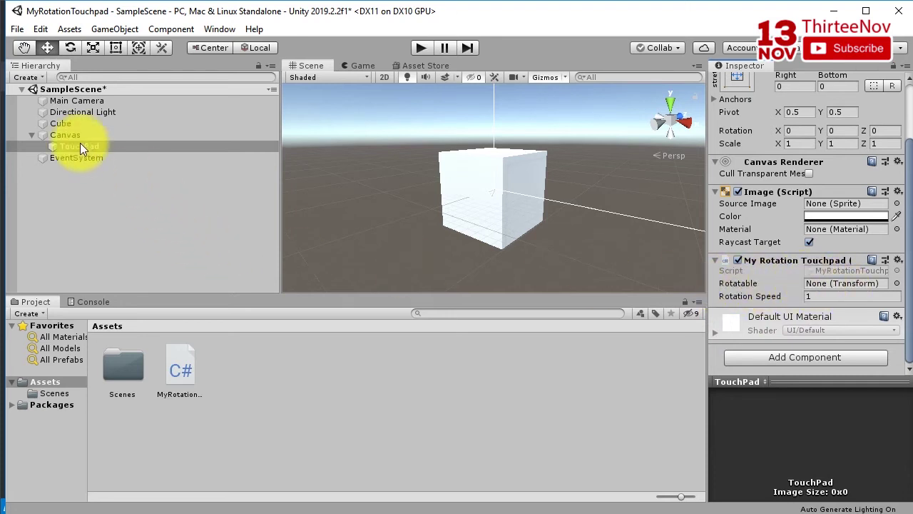
Assign the Cube as the Rotatable target, leaving Rotation Speed at 1
drag(62, 123, 820, 288)
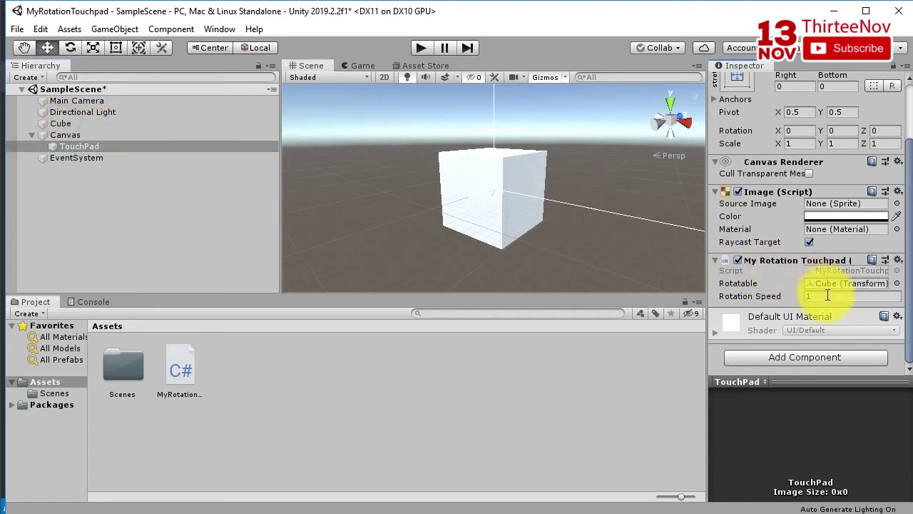
click(811, 296)
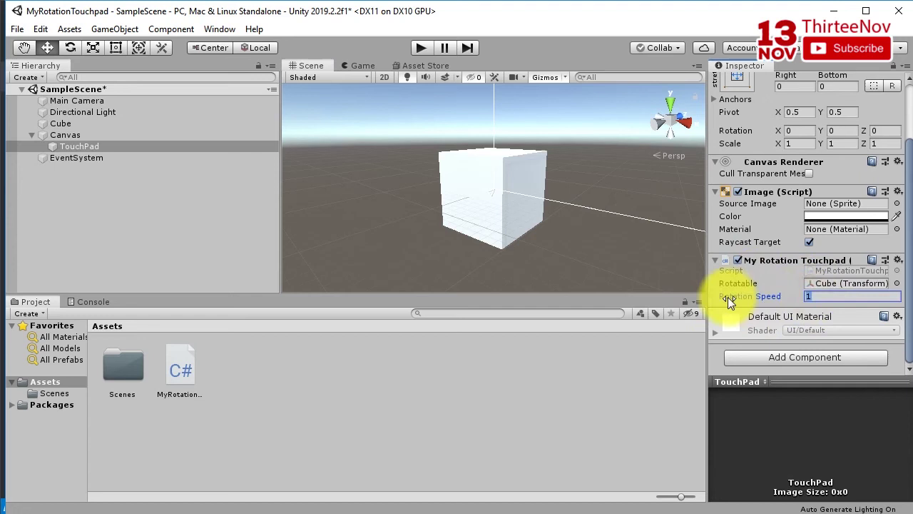
click(813, 296)
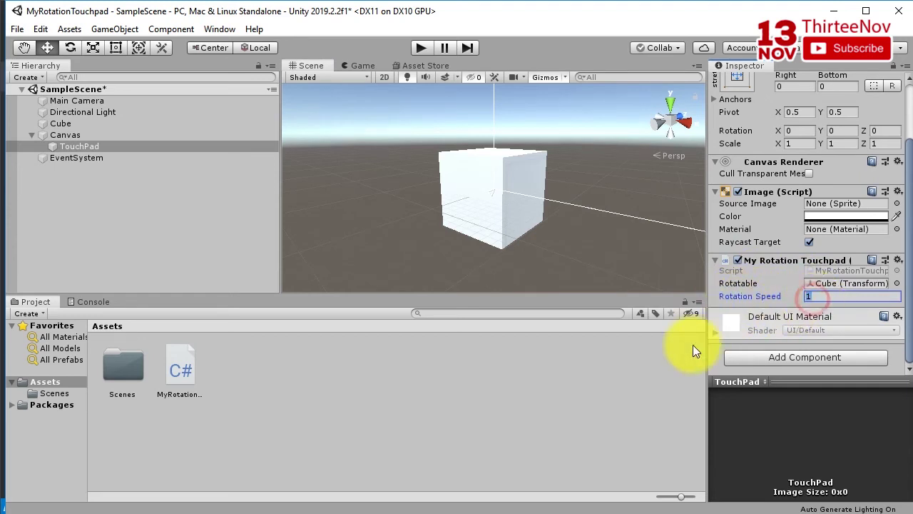
Save the scene from the File menu
click(393, 392)
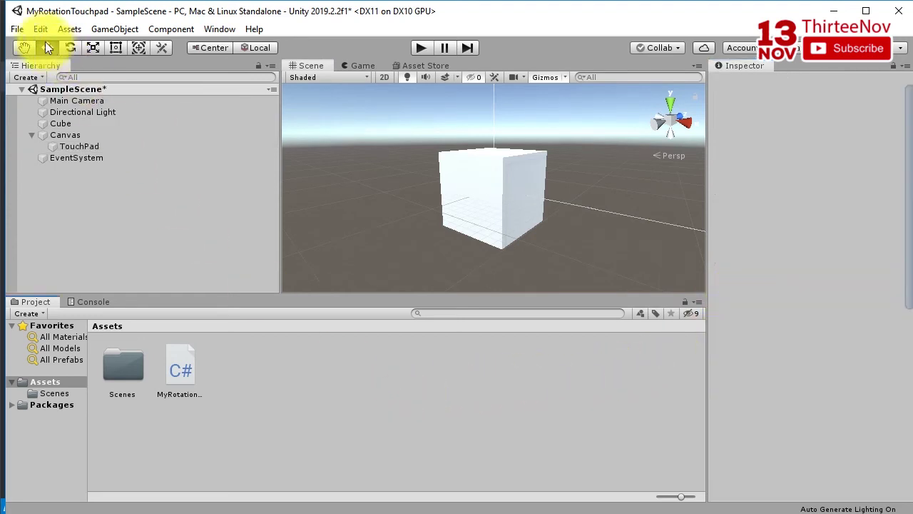
click(17, 28)
click(49, 83)
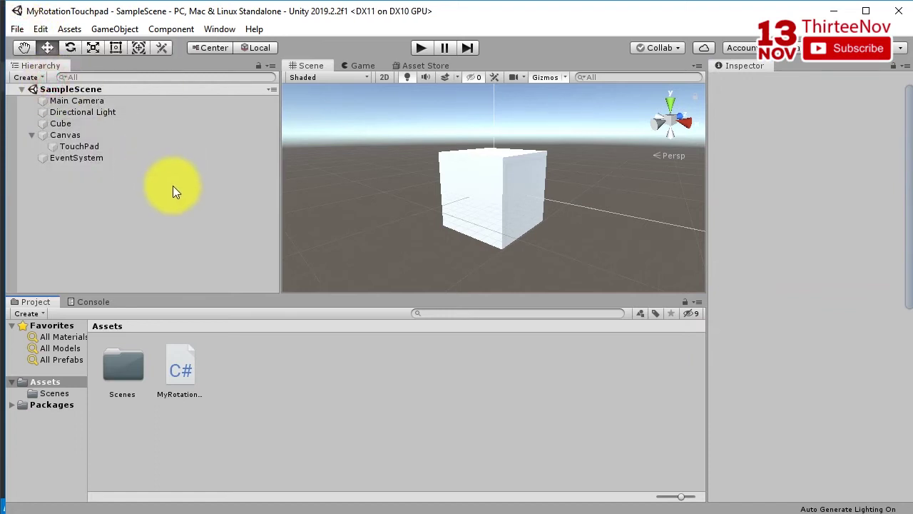
Run the scene to test the touchpad, check the Console for errors, then stop playback
click(421, 48)
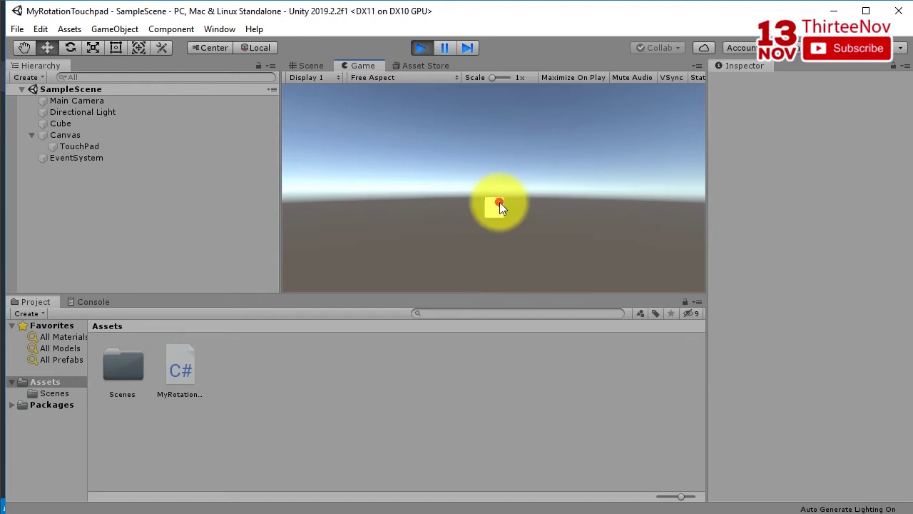
click(436, 203)
click(378, 212)
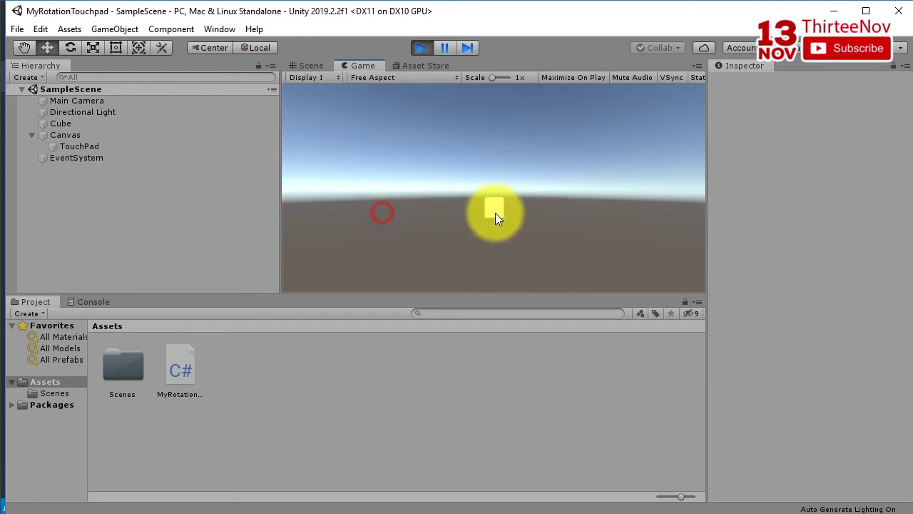
click(88, 301)
click(32, 300)
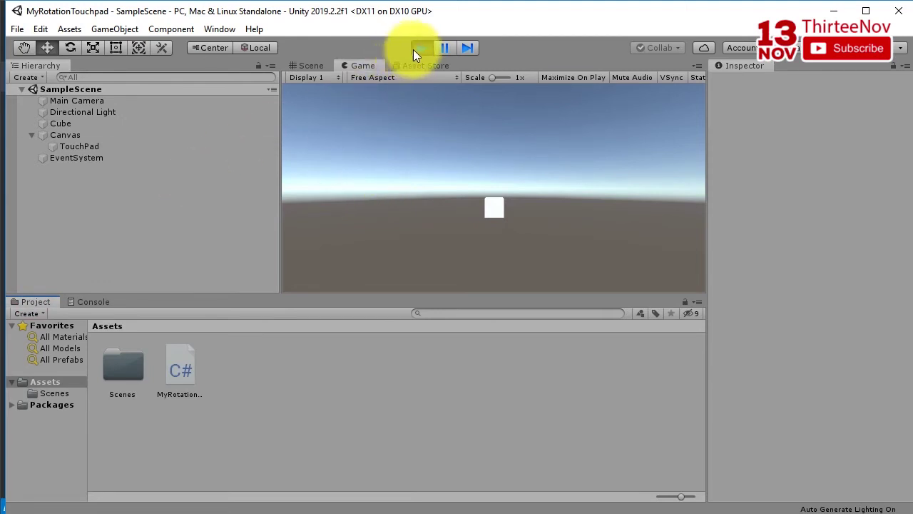
click(84, 147)
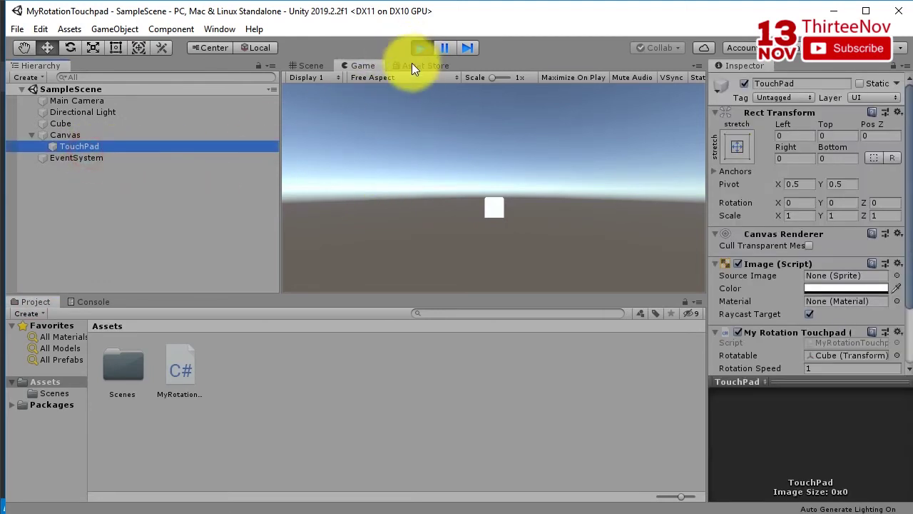
click(418, 49)
Add an Event Trigger to TouchPad with Pointer Down and Pointer Up event types
click(114, 196)
click(90, 145)
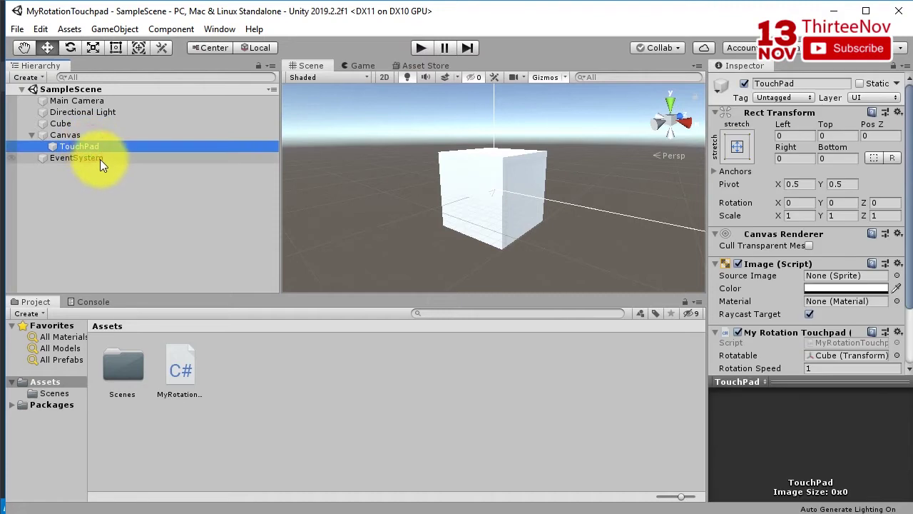
scroll(765, 314, down, 3)
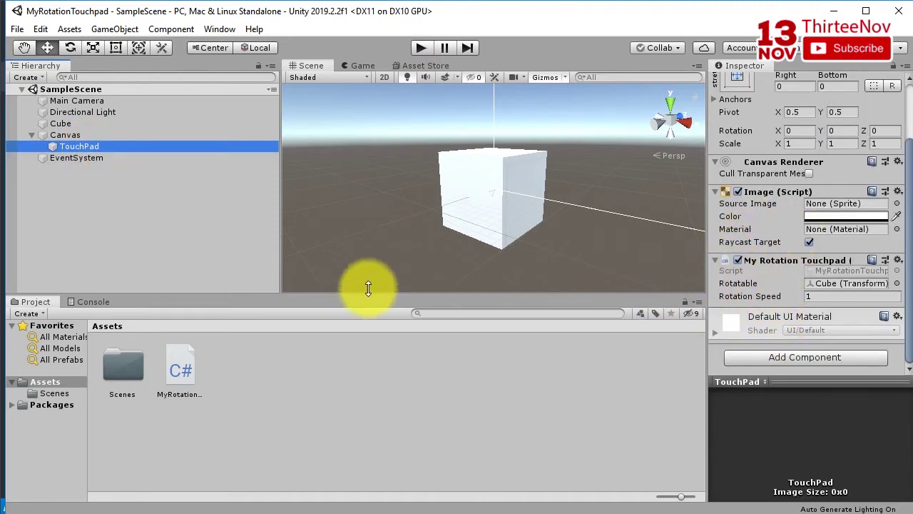
click(756, 358)
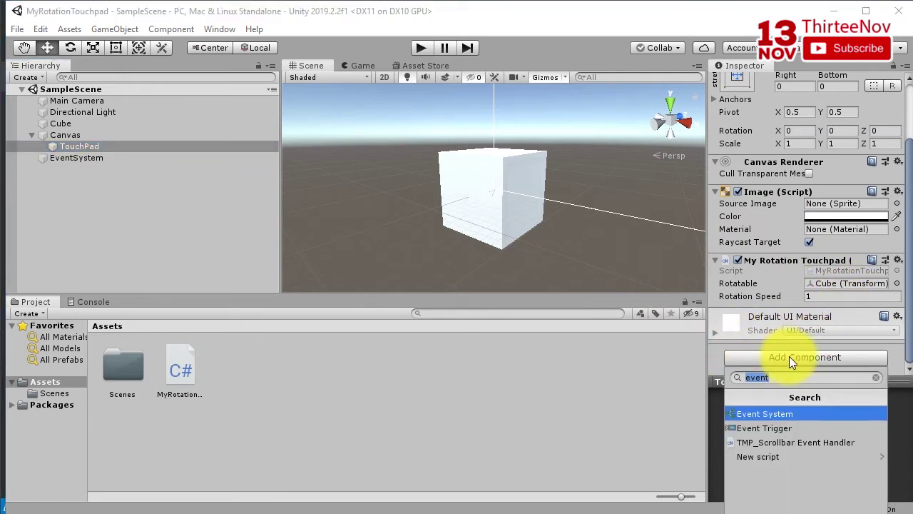
click(770, 428)
scroll(784, 327, down, 2)
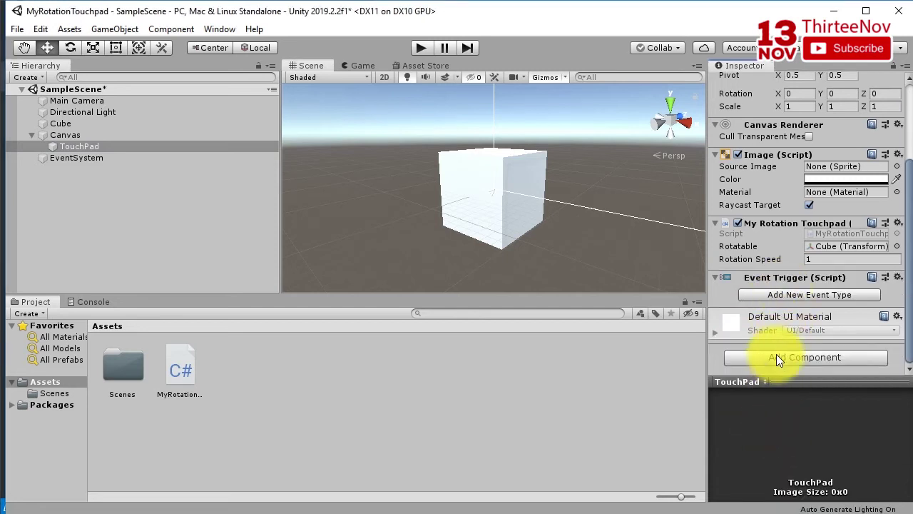
click(800, 297)
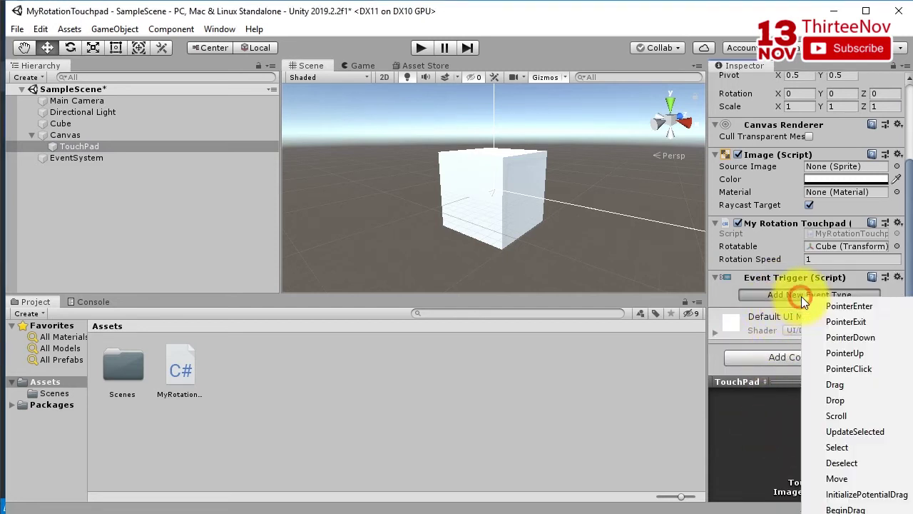
click(835, 338)
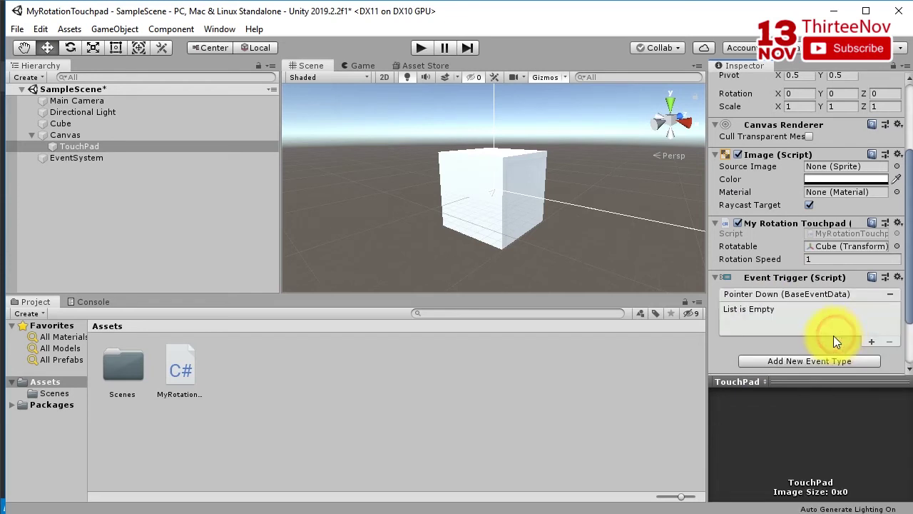
scroll(767, 318, down, 3)
click(791, 297)
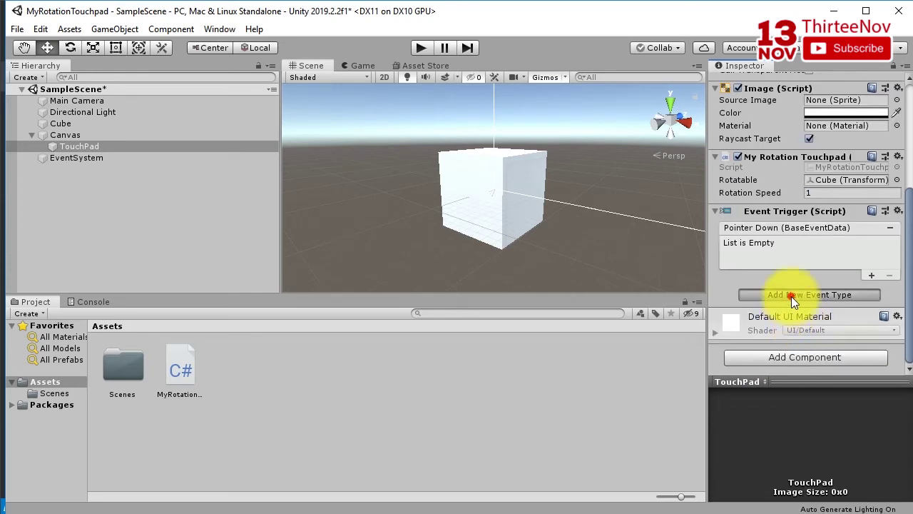
click(833, 353)
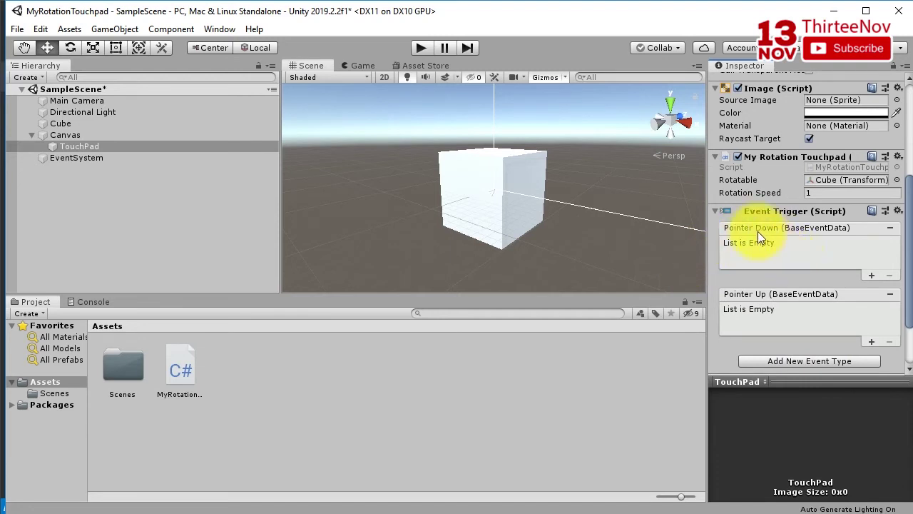
Wire Pointer Down to TouchPad's MyRotationTouchpad.ActivateTouchpad()
click(870, 274)
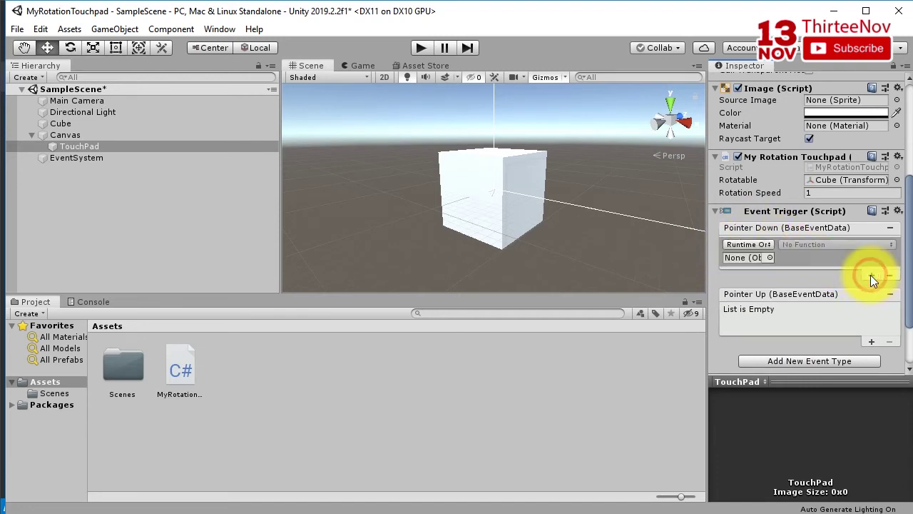
drag(76, 146, 78, 154)
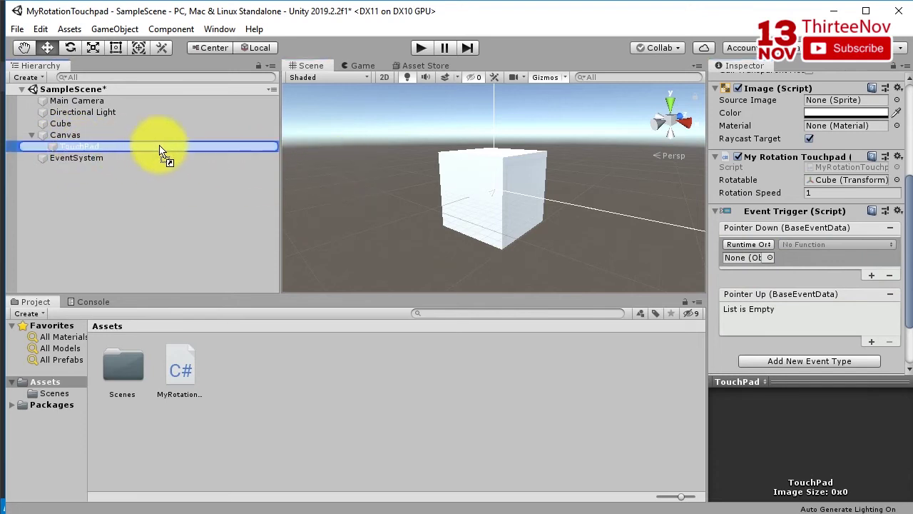
drag(78, 153, 751, 259)
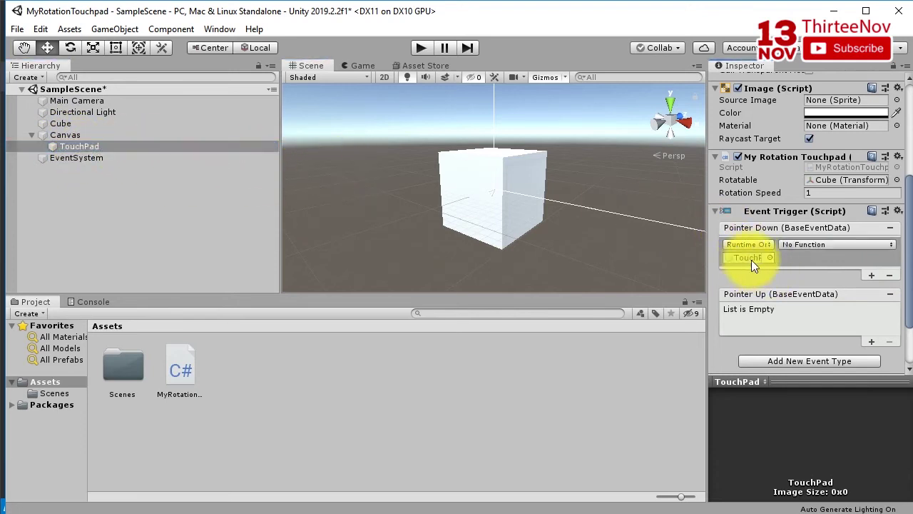
click(824, 245)
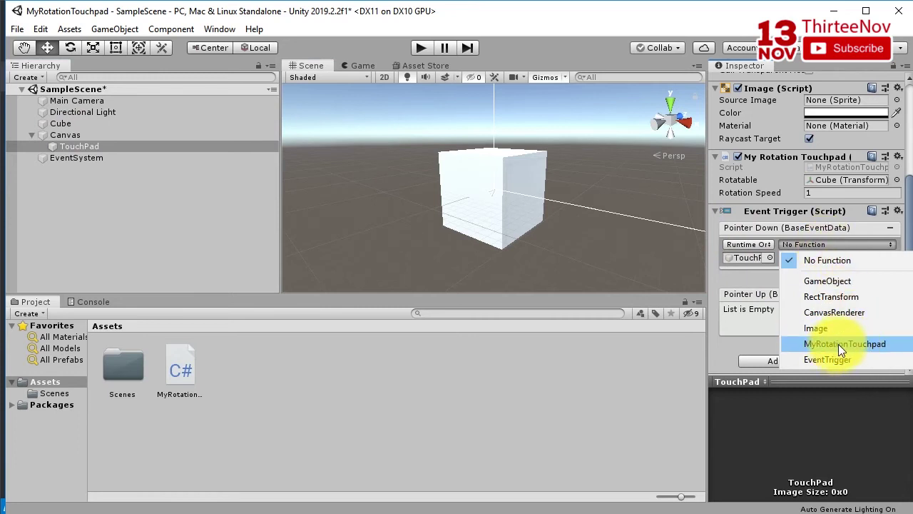
click(910, 349)
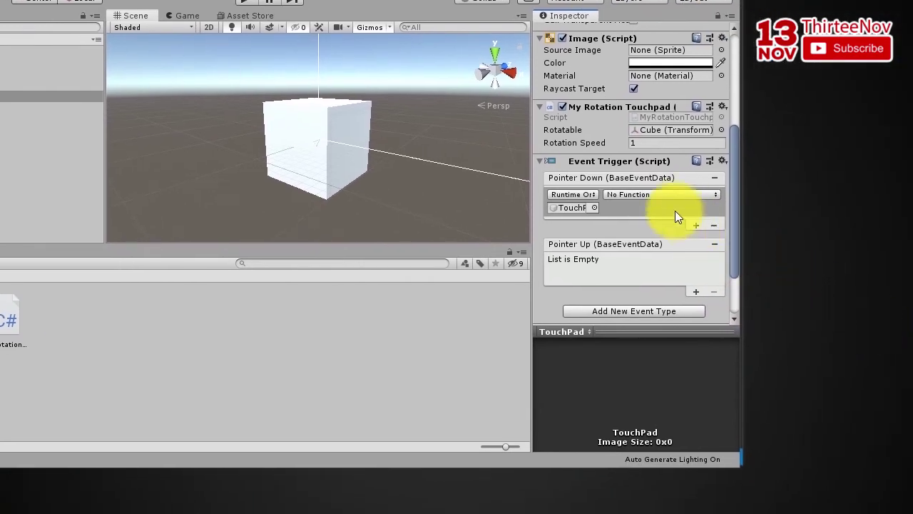
click(674, 195)
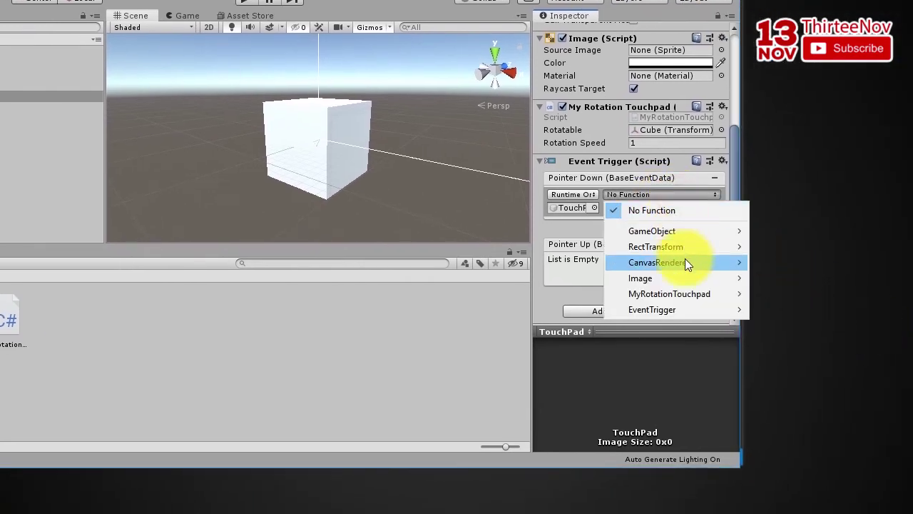
mouse_move(669, 293)
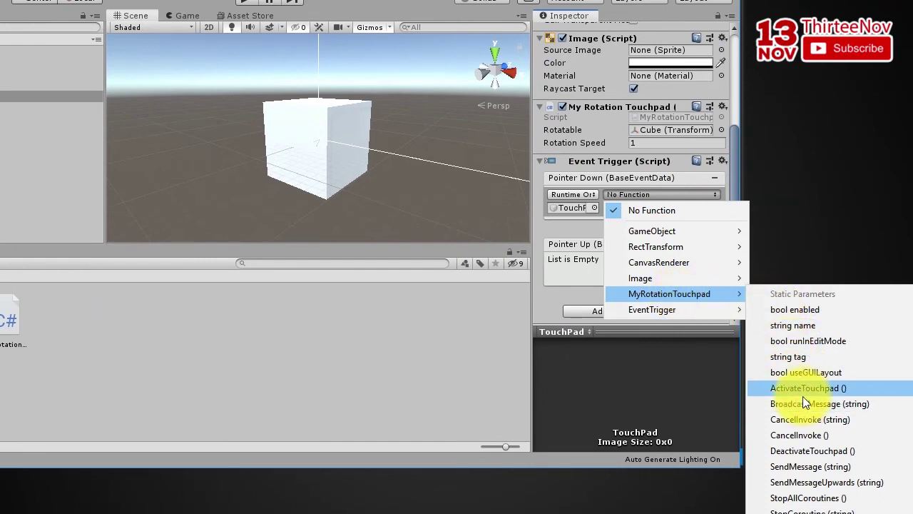
click(811, 388)
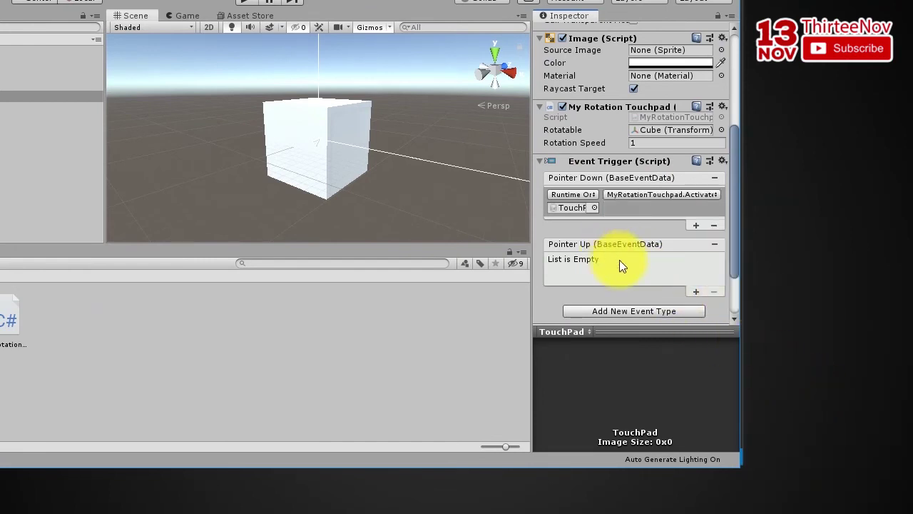
Add a response slot to Pointer Up and try assigning TouchPad as its object
click(696, 296)
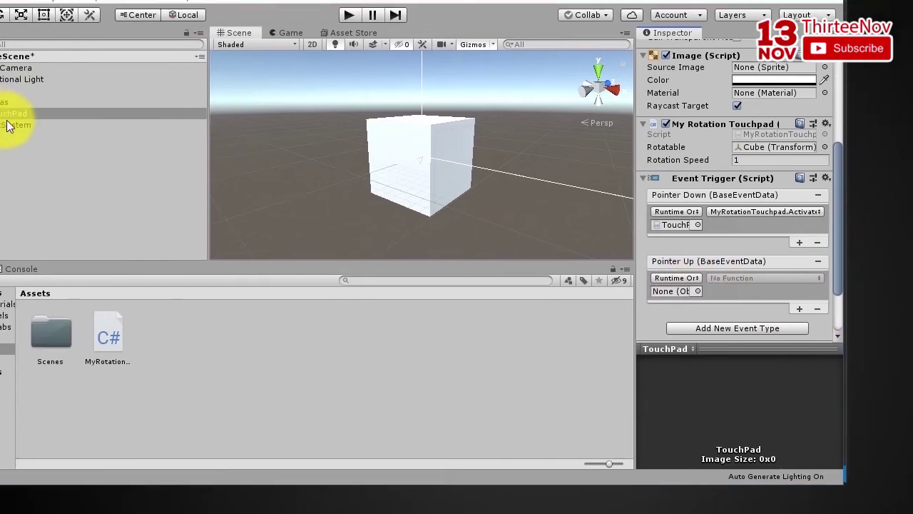
click(15, 113)
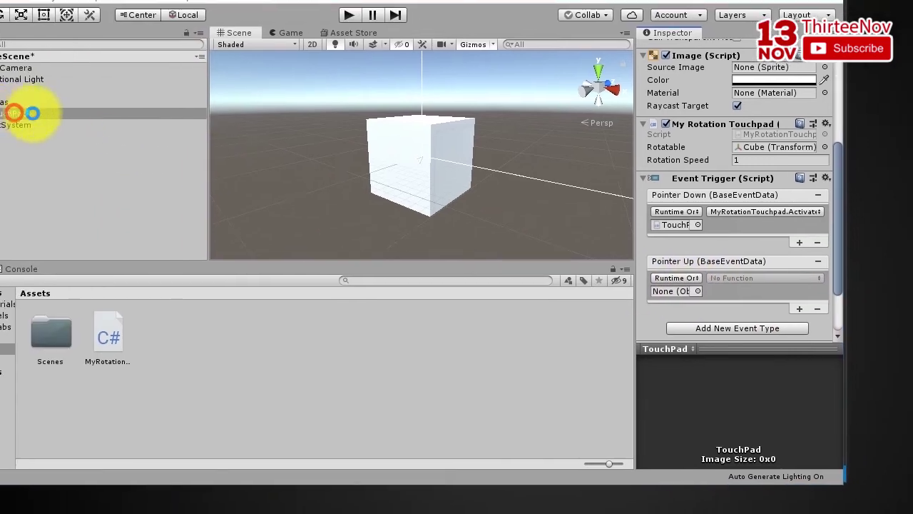
drag(15, 113, 683, 301)
click(729, 277)
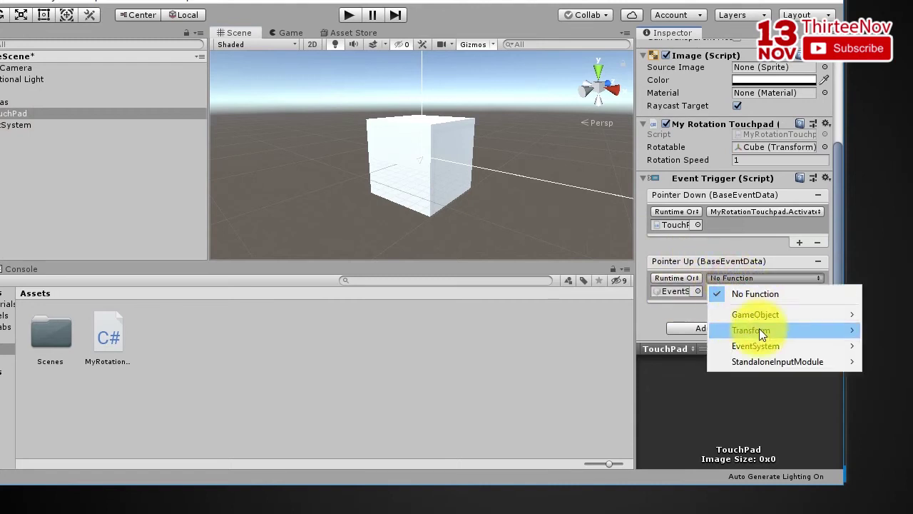
click(890, 427)
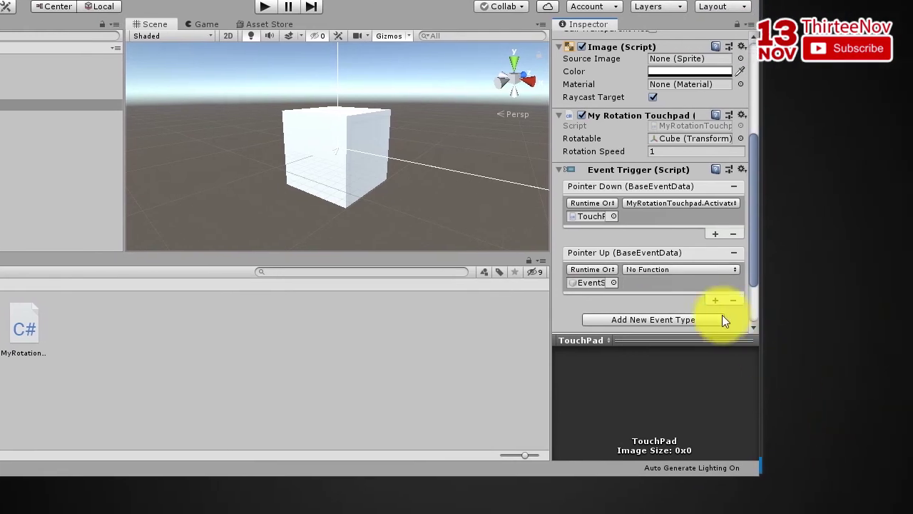
click(687, 269)
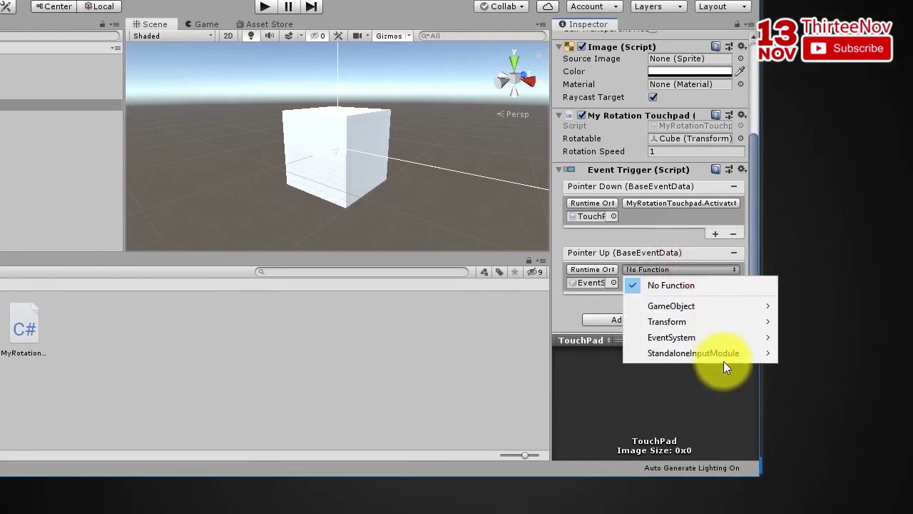
mouse_move(693, 353)
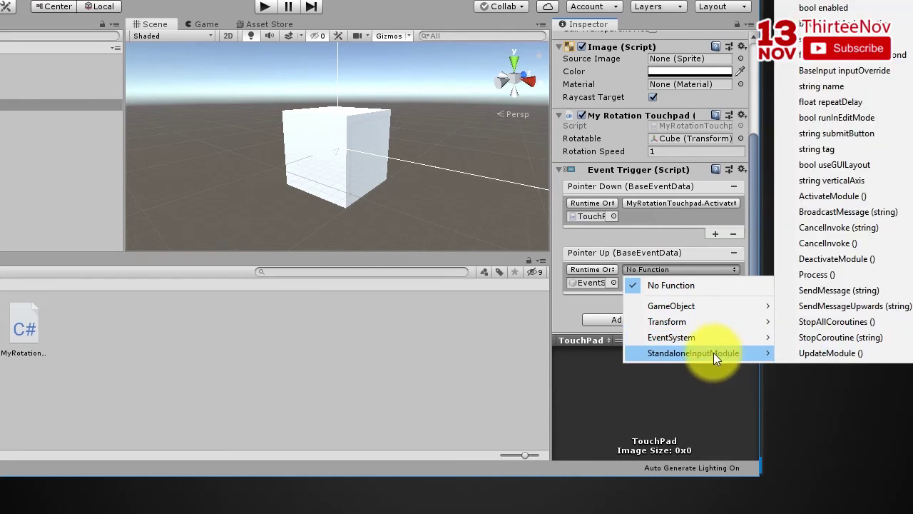
click(537, 322)
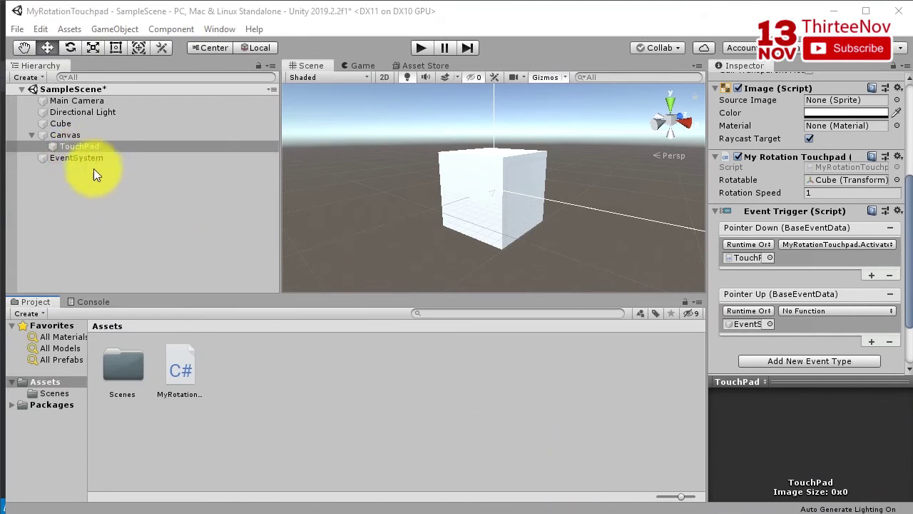
Set TouchPad as the Pointer Up object calling MyRotationTouchpad.DeactivateTouchpad()
drag(78, 146, 745, 328)
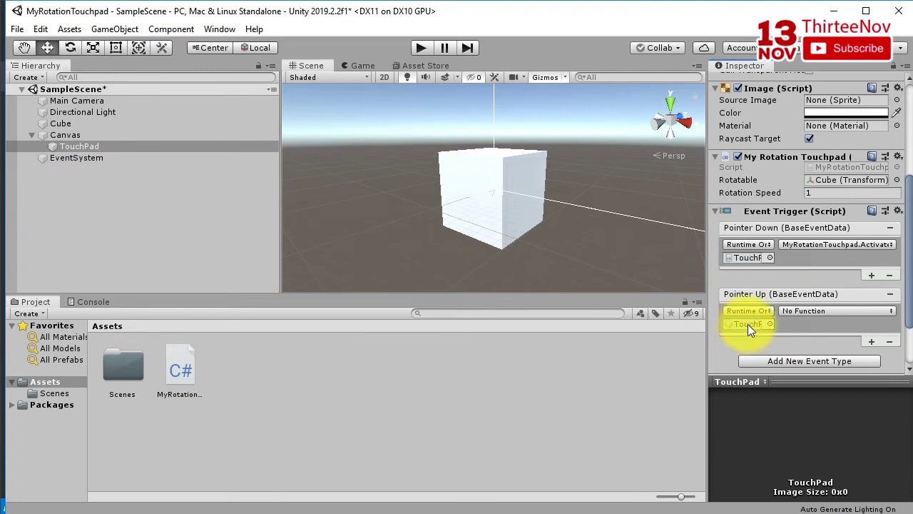
drag(747, 329, 747, 324)
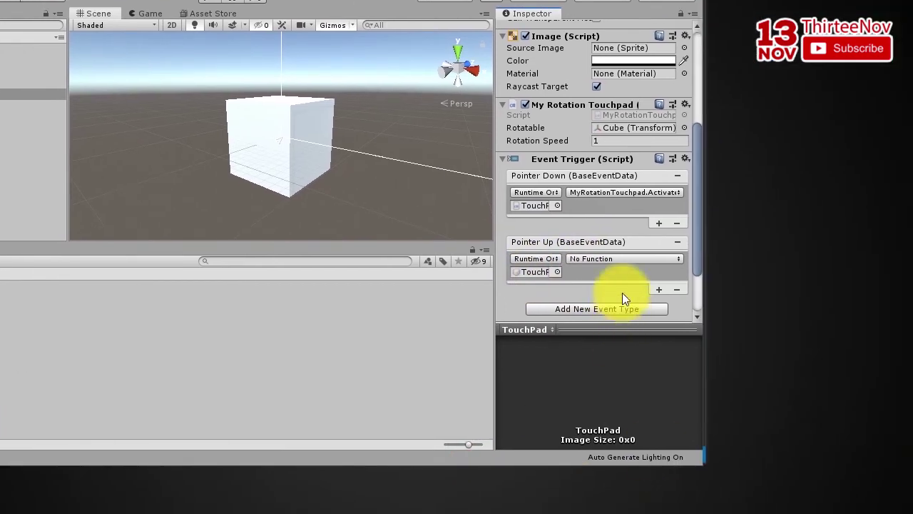
click(622, 259)
mouse_move(632, 358)
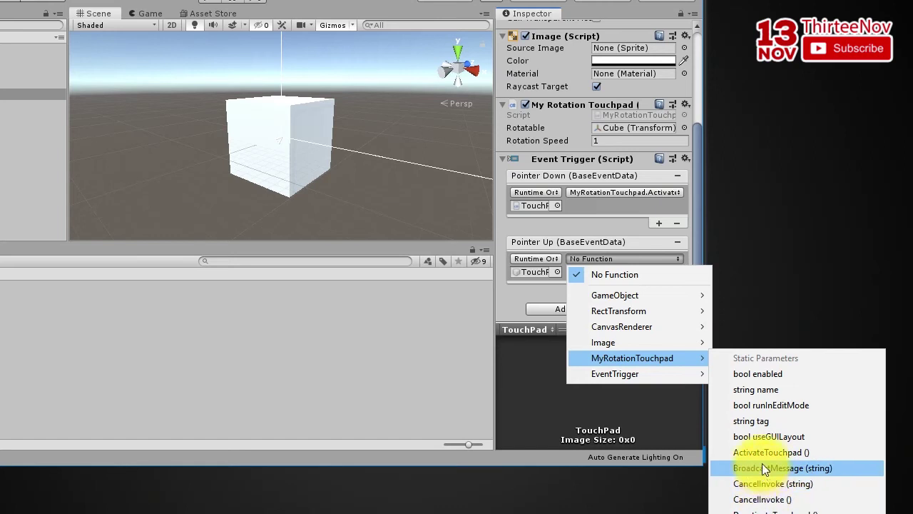
click(757, 511)
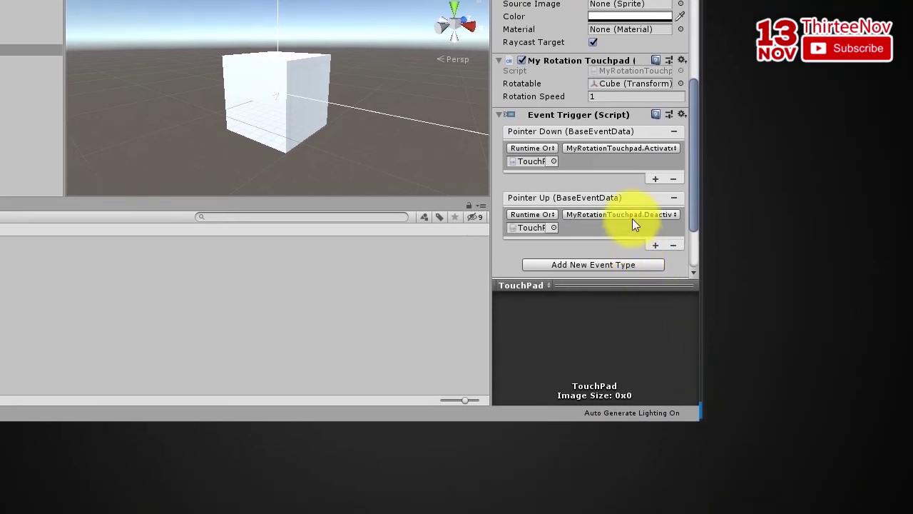
click(642, 214)
mouse_move(628, 314)
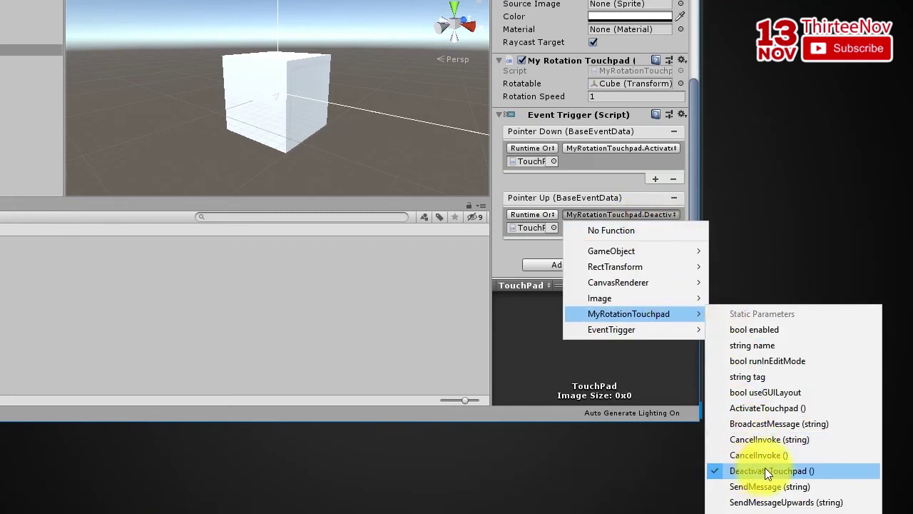
click(680, 467)
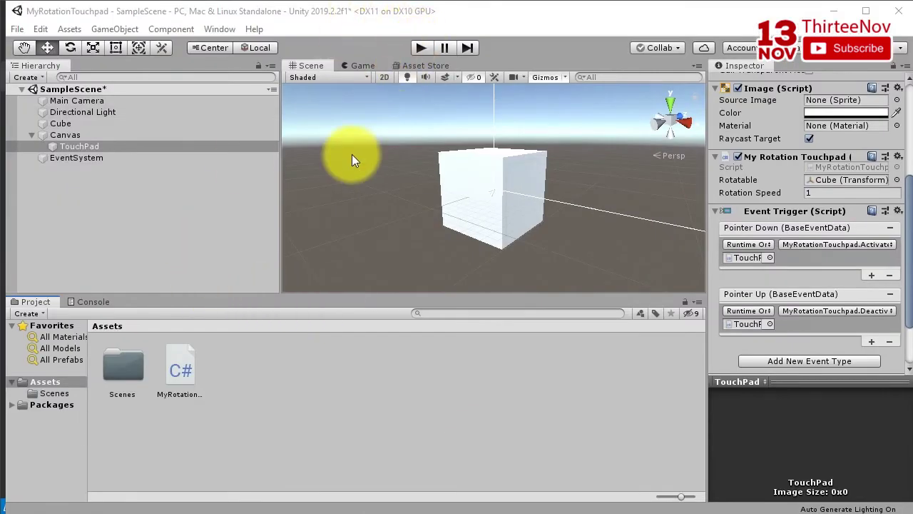
click(421, 47)
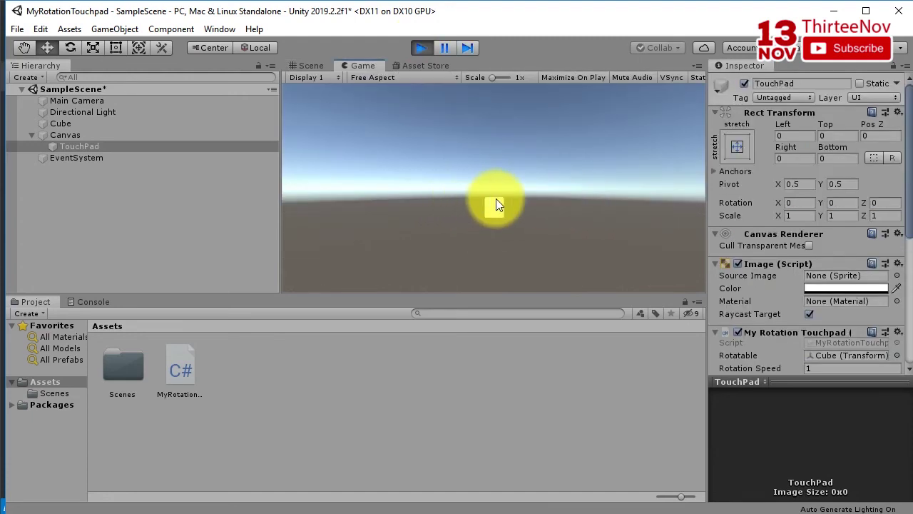
mouse_move(480, 202)
mouse_down()
mouse_move(580, 216)
mouse_move(435, 223)
mouse_move(607, 219)
mouse_move(518, 221)
mouse_up()
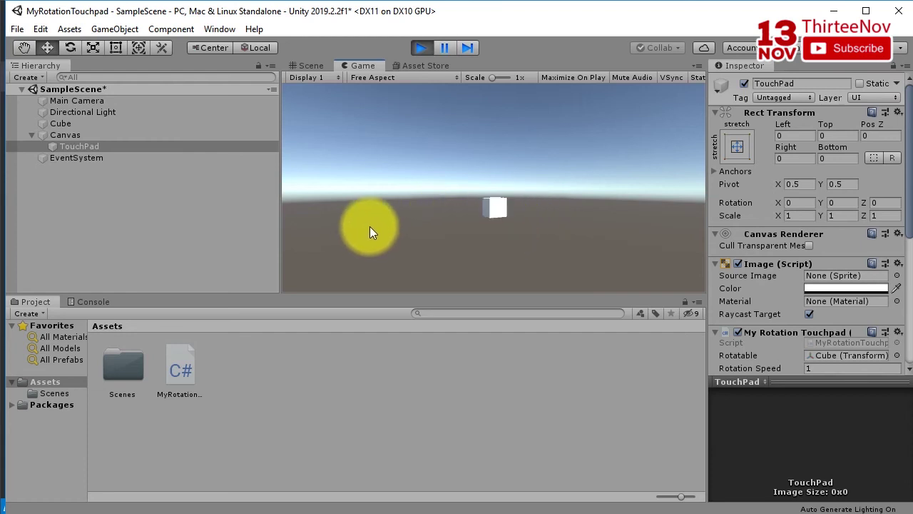
click(420, 47)
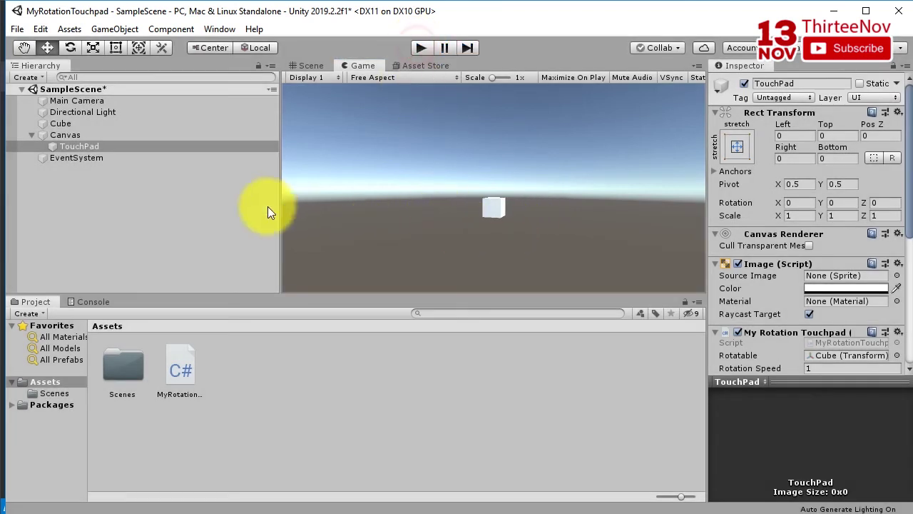
click(203, 248)
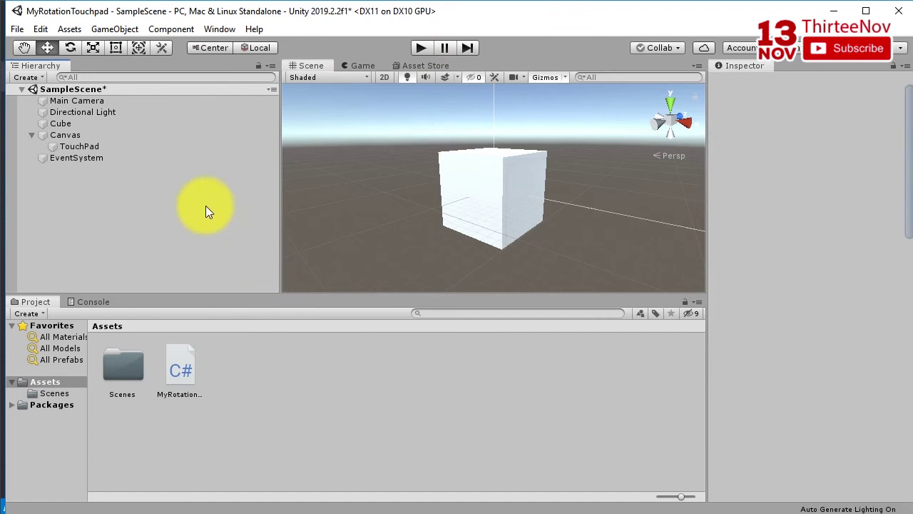
Save the scene and add a ground plane lowered beneath the cube
key(ctrl+s)
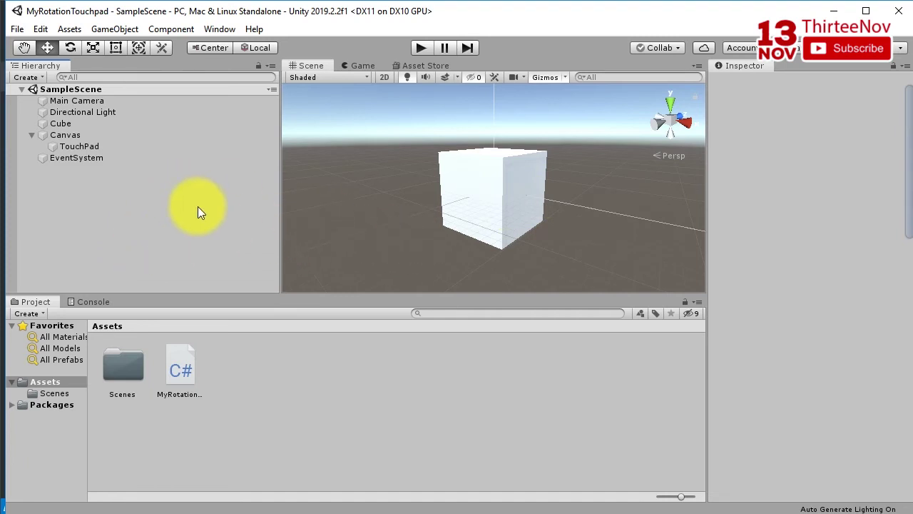
scroll(426, 223, down, 2)
scroll(426, 223, down, 2)
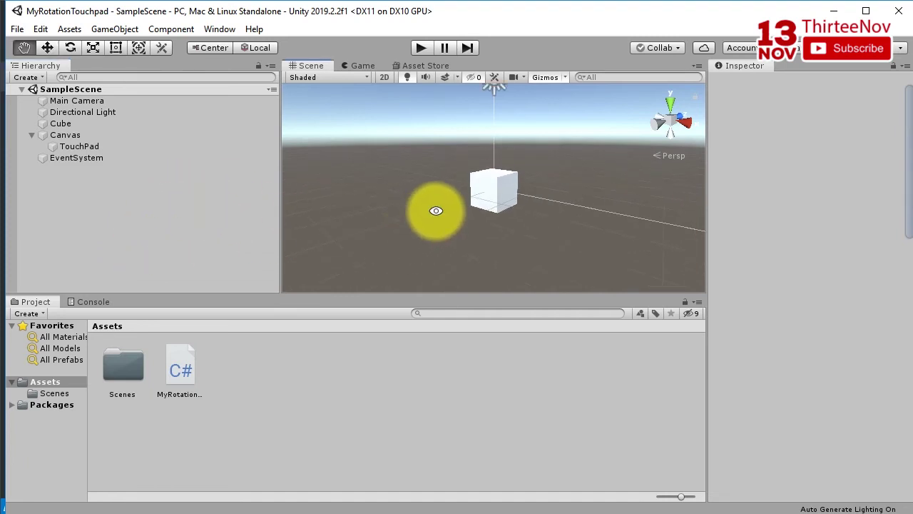
alt+drag(436, 210, 430, 262)
right_click(143, 227)
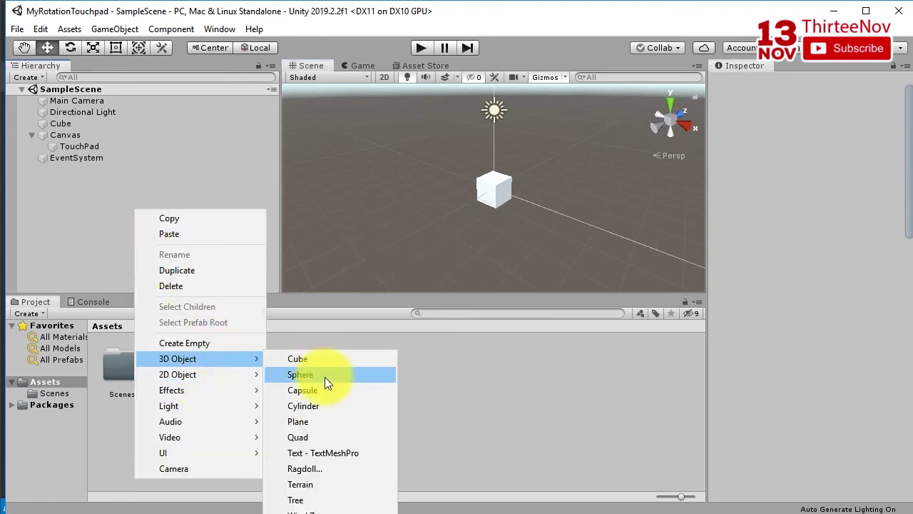
mouse_move(178, 358)
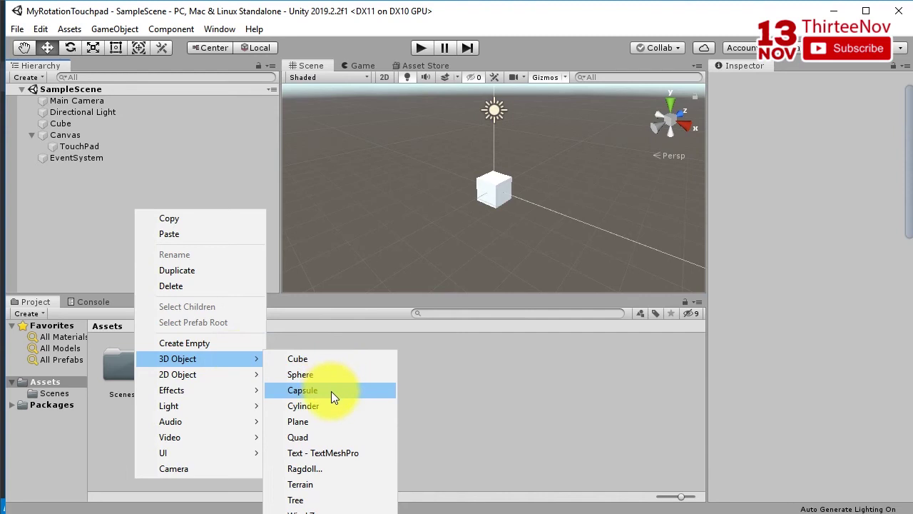
click(322, 420)
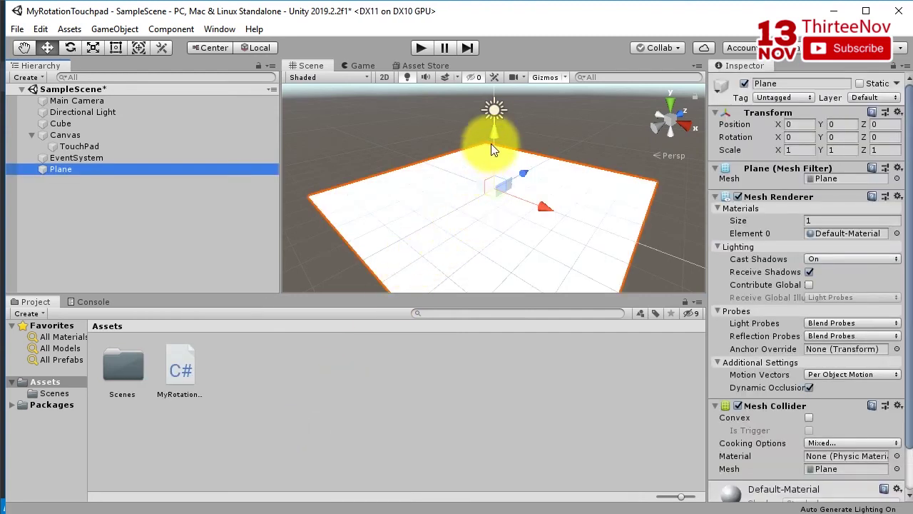
mouse_move(491, 143)
mouse_down()
mouse_move(481, 240)
mouse_move(535, 128)
mouse_up()
click(92, 47)
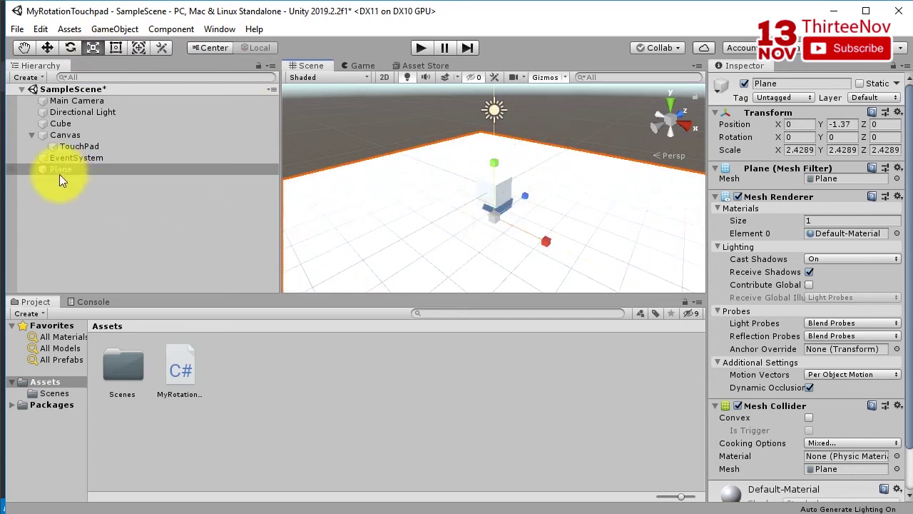
Add a sphere and scale it up evenly
right_click(109, 213)
mouse_move(152, 364)
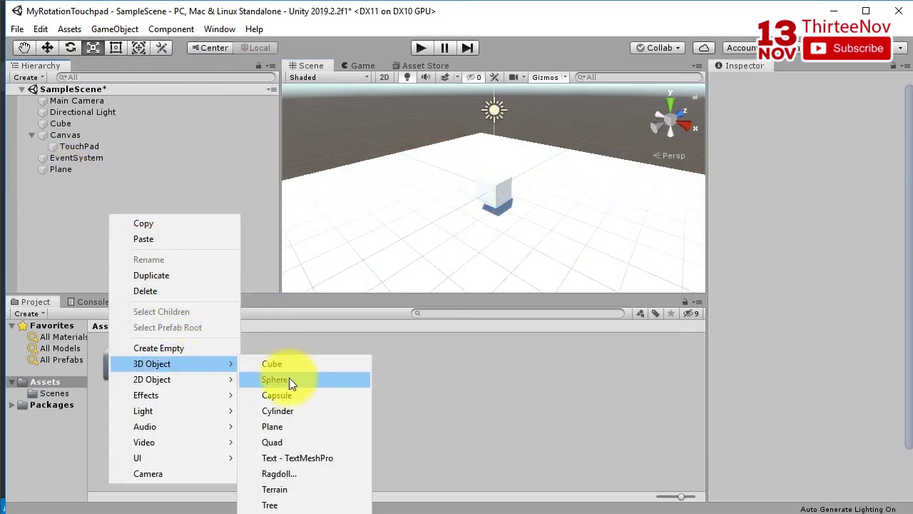
click(289, 378)
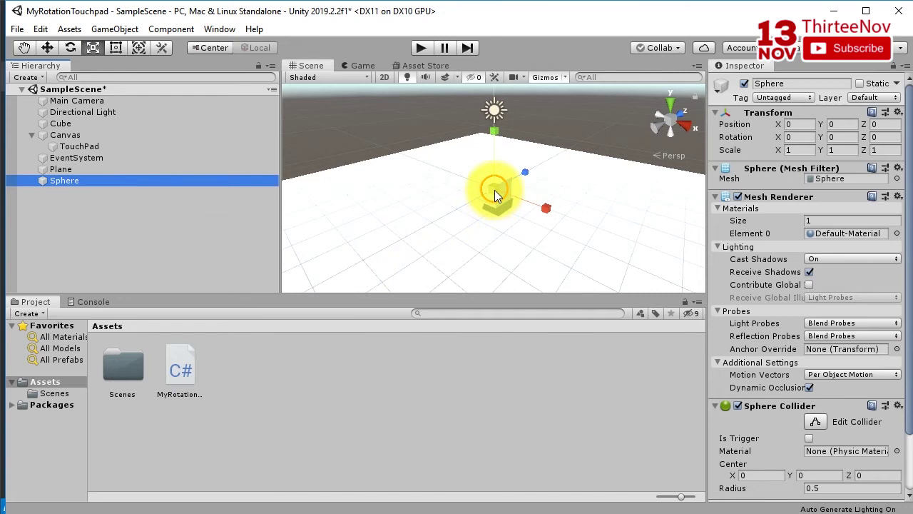
mouse_move(495, 189)
mouse_down()
mouse_move(545, 171)
mouse_move(284, 169)
mouse_up()
click(47, 47)
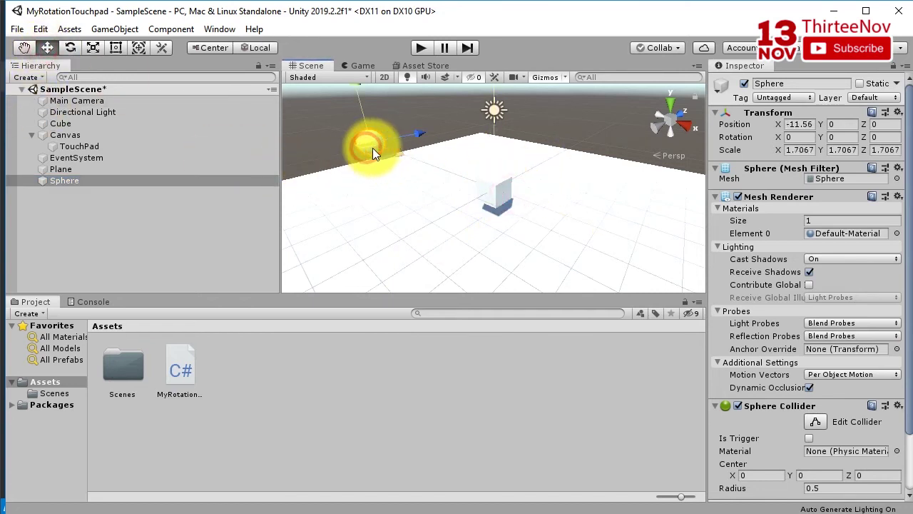
Duplicate the sphere twice, spread the copies across the plane, and save
key(ctrl+d)
mouse_move(366, 146)
mouse_down()
mouse_move(664, 184)
mouse_move(442, 309)
mouse_move(418, 283)
mouse_up()
key(ctrl+d)
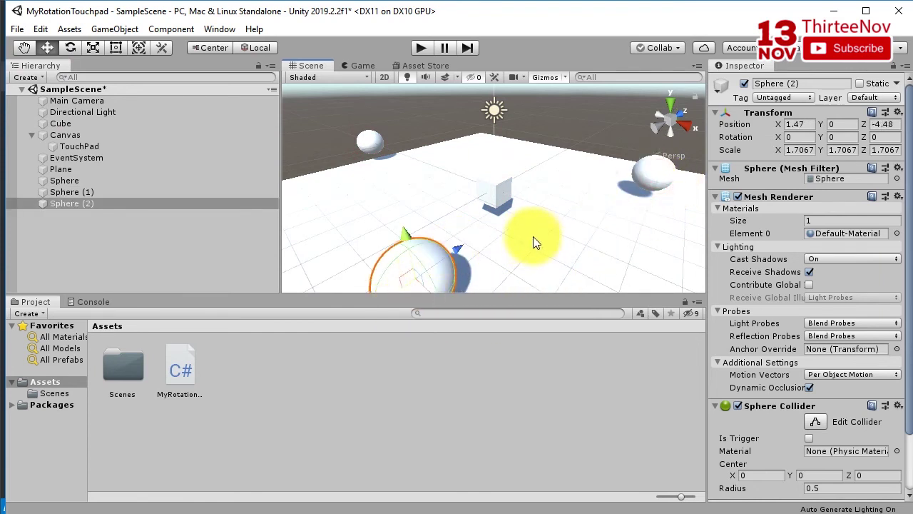
alt+drag(533, 236, 542, 116)
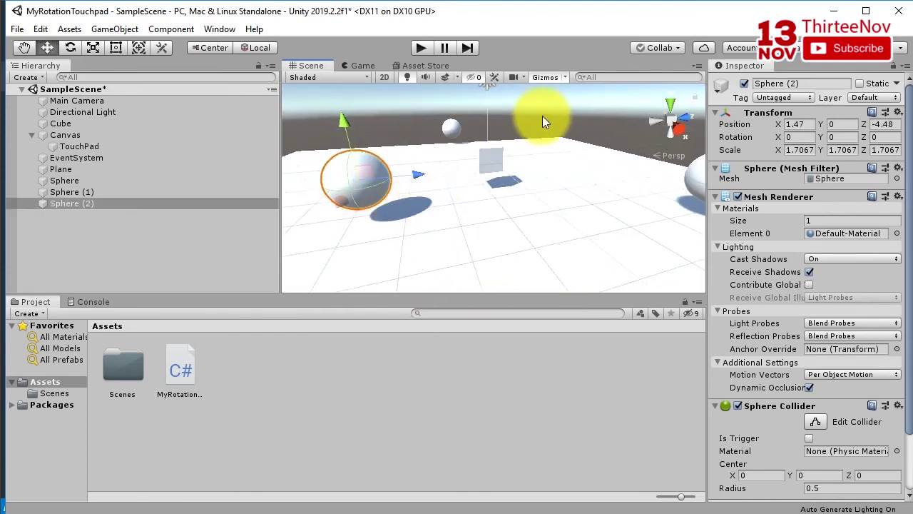
click(418, 159)
key(ctrl+s)
After a brief test run, parent Main Camera under Cube and move it close behind
click(421, 48)
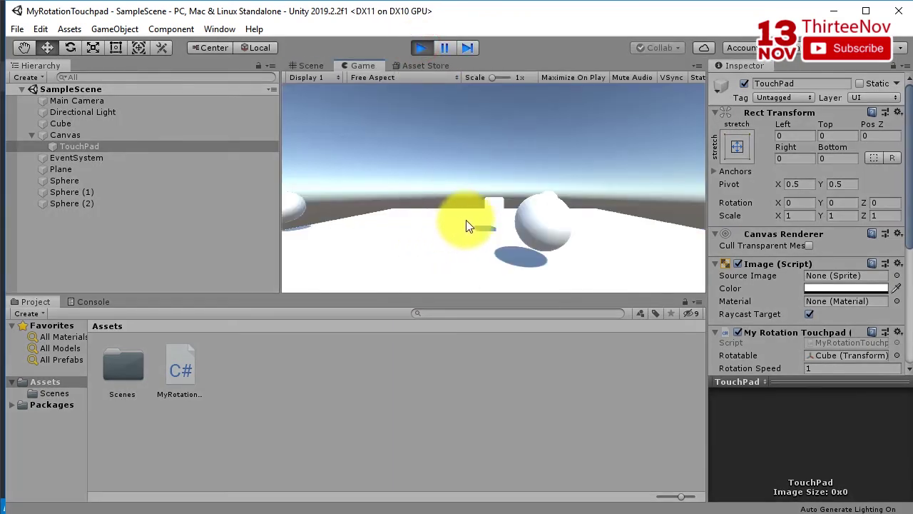
click(421, 48)
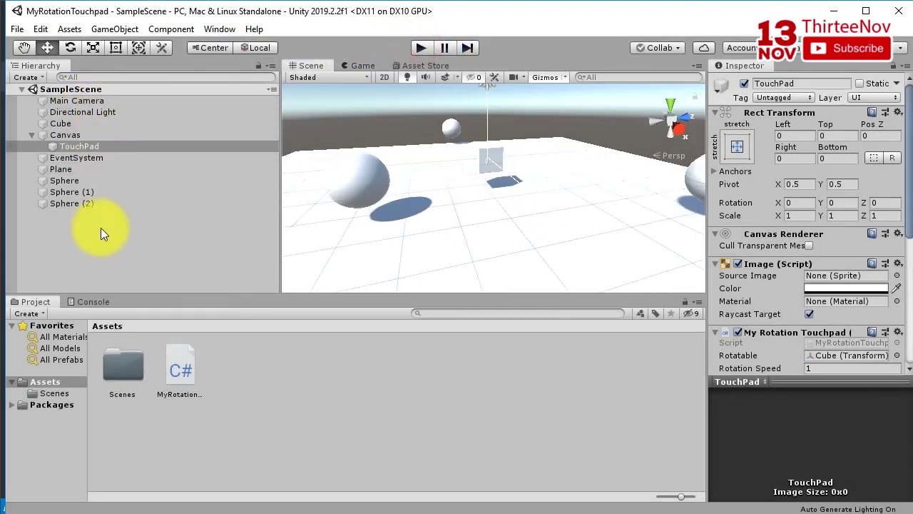
mouse_move(74, 101)
mouse_down()
mouse_move(130, 125)
mouse_move(77, 177)
mouse_move(70, 127)
mouse_up()
mouse_move(495, 213)
alt+mouse_down()
mouse_move(476, 184)
mouse_move(489, 234)
mouse_move(389, 212)
alt+mouse_up()
mouse_move(303, 214)
mouse_down()
mouse_move(459, 209)
mouse_move(461, 199)
mouse_move(452, 205)
mouse_up()
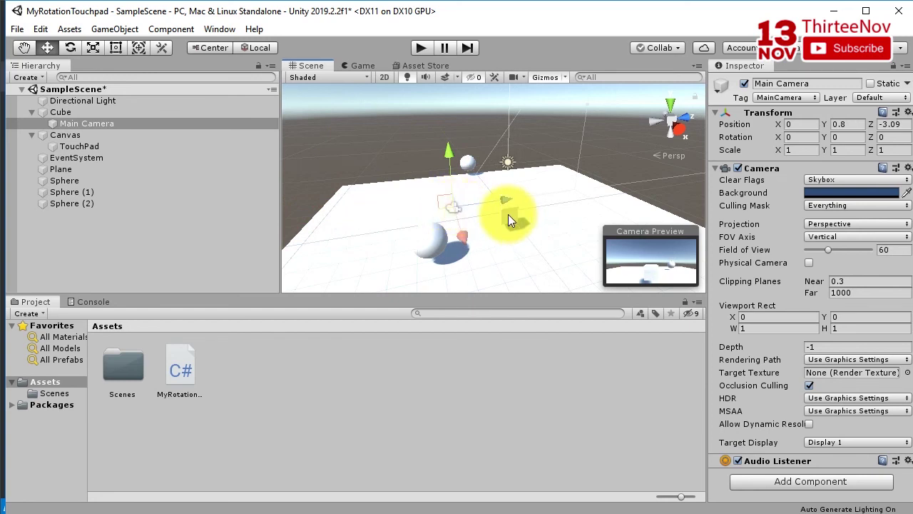
Save, play, and drag across the Game view to swing the cube's camera toward a sphere
key(ctrl+s)
click(421, 48)
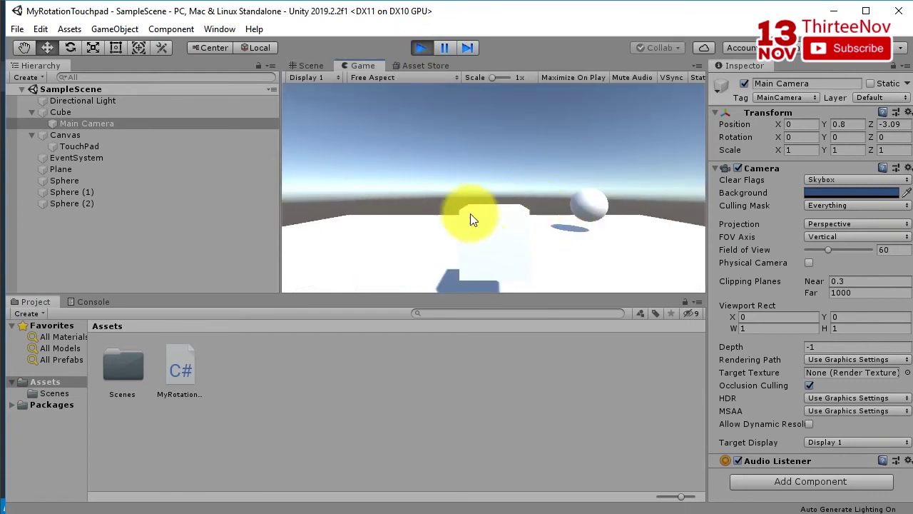
mouse_move(572, 184)
mouse_down()
mouse_move(424, 176)
mouse_move(587, 186)
mouse_move(353, 185)
mouse_up()
mouse_move(424, 179)
mouse_down()
mouse_move(505, 182)
mouse_move(313, 185)
mouse_move(513, 185)
mouse_move(588, 194)
mouse_move(359, 185)
mouse_move(547, 189)
mouse_move(610, 198)
mouse_move(361, 200)
mouse_move(656, 221)
mouse_move(389, 216)
mouse_move(650, 214)
mouse_move(489, 205)
mouse_move(678, 209)
mouse_move(463, 226)
mouse_move(441, 221)
mouse_move(709, 219)
mouse_move(359, 234)
mouse_move(592, 210)
mouse_move(485, 204)
mouse_move(570, 204)
mouse_move(553, 222)
mouse_move(595, 213)
mouse_move(497, 204)
mouse_move(636, 210)
mouse_move(446, 232)
mouse_move(592, 218)
mouse_move(585, 226)
mouse_move(493, 223)
mouse_up()
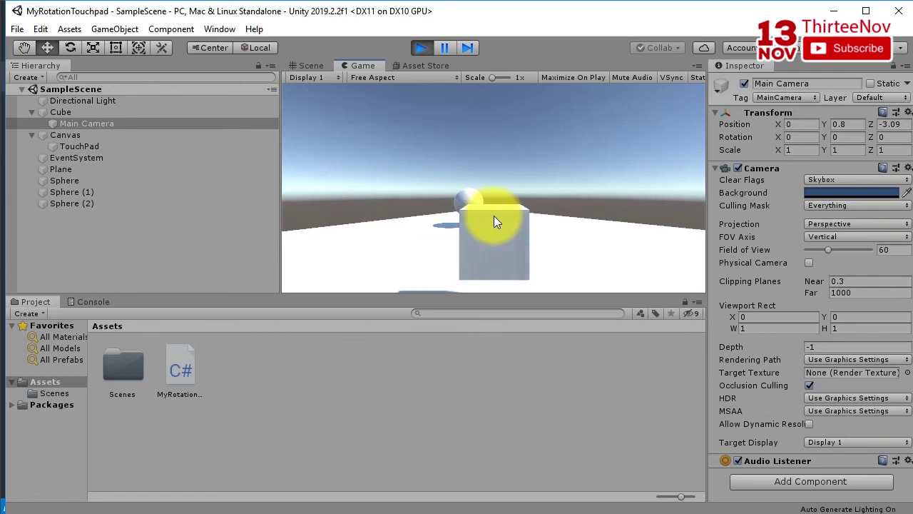